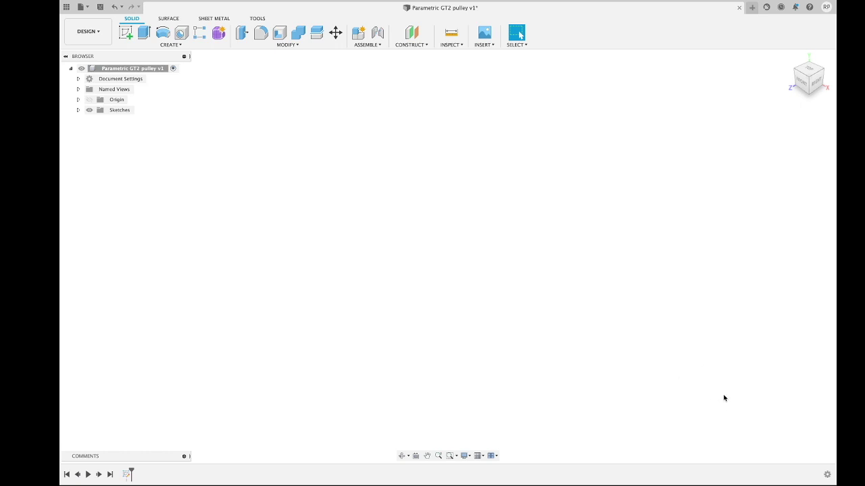
Open the Change Parameters table and add a new user parameter named My_var.
left_click(290, 44)
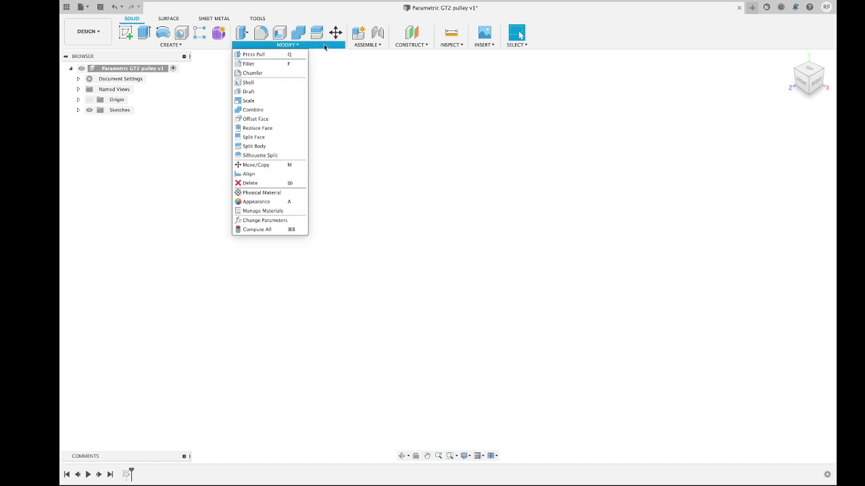
left_click(292, 221)
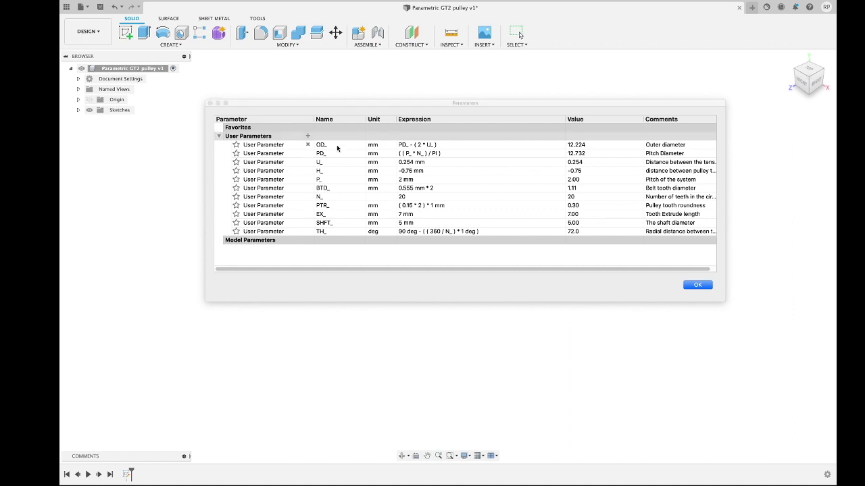
left_click(307, 137)
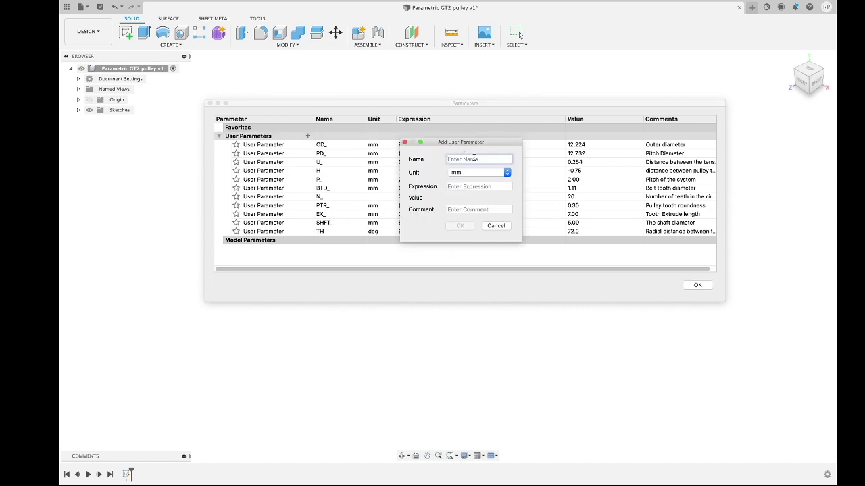
left_click(474, 158)
type("My_var")
Keep mm as the unit and set the expression to OD_/PD_.
left_click(489, 173)
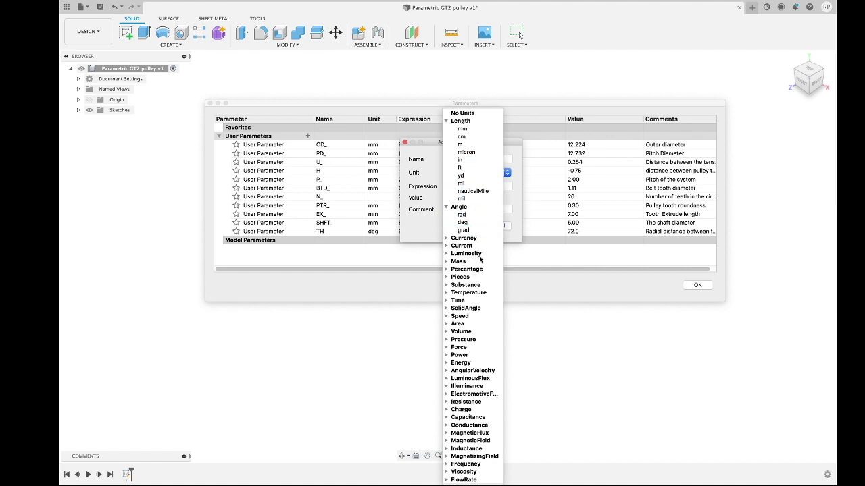
left_click(466, 131)
left_click(472, 188)
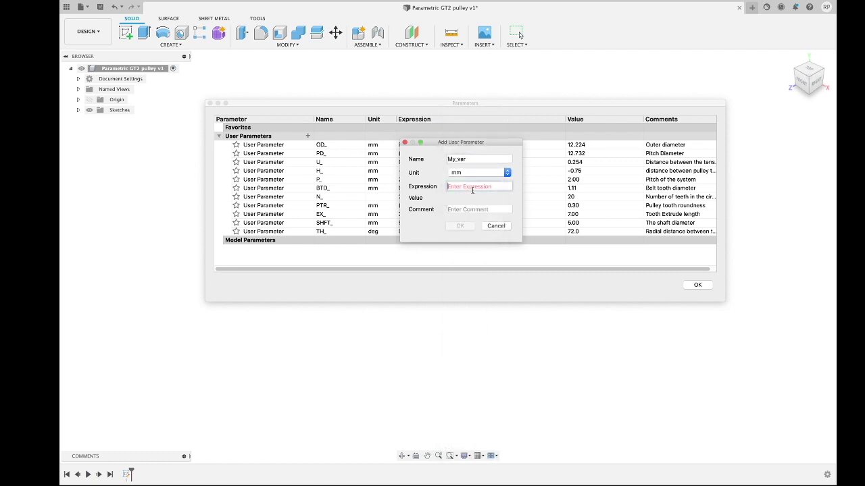
type("4")
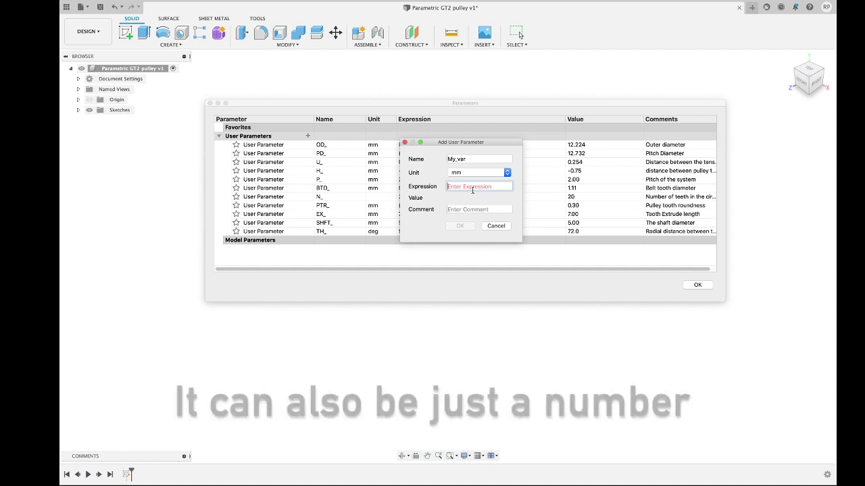
type("+")
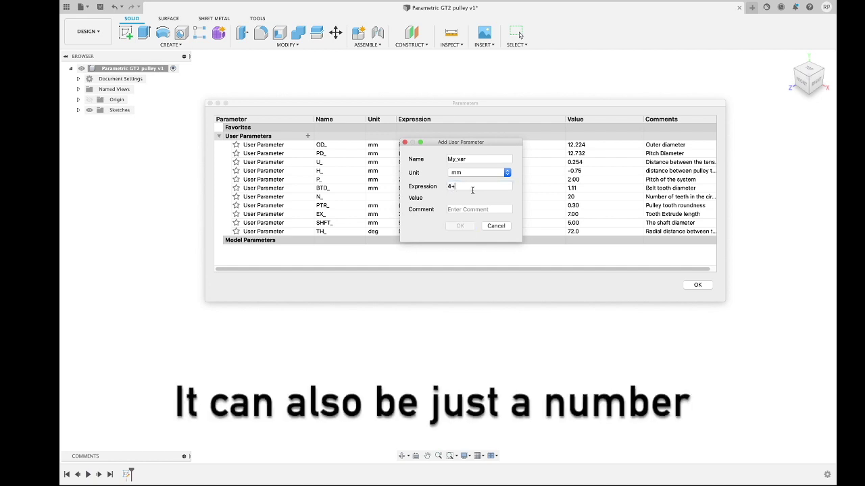
type("5/2")
key("BackSpace")
key("BackSpace")
key("BackSpace")
key("BackSpace")
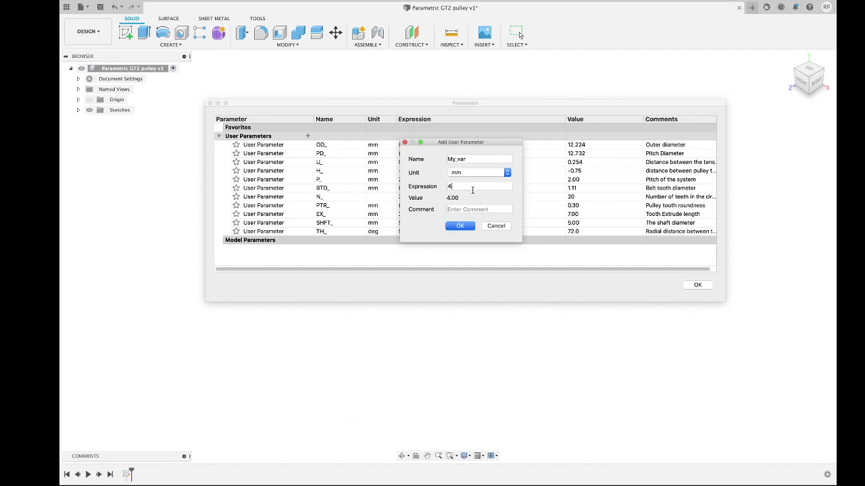
type("*3")
key("BackSpace")
key("BackSpace")
key("BackSpace")
type("O")
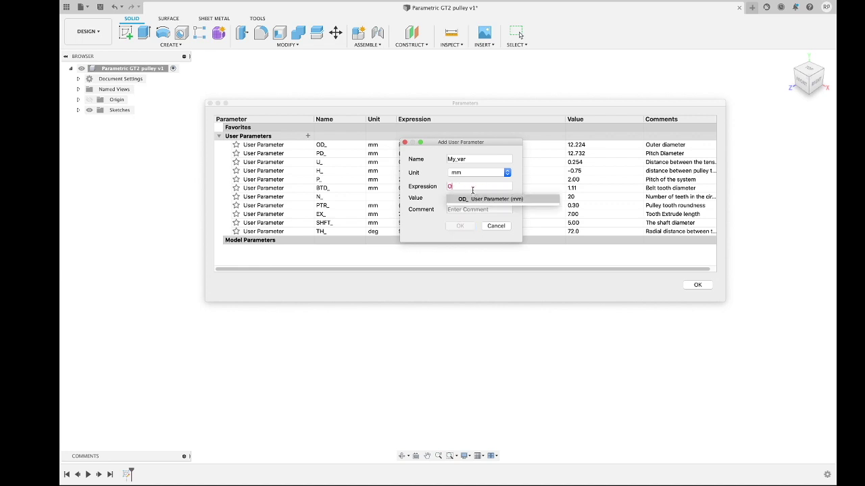
type("D_/Pd")
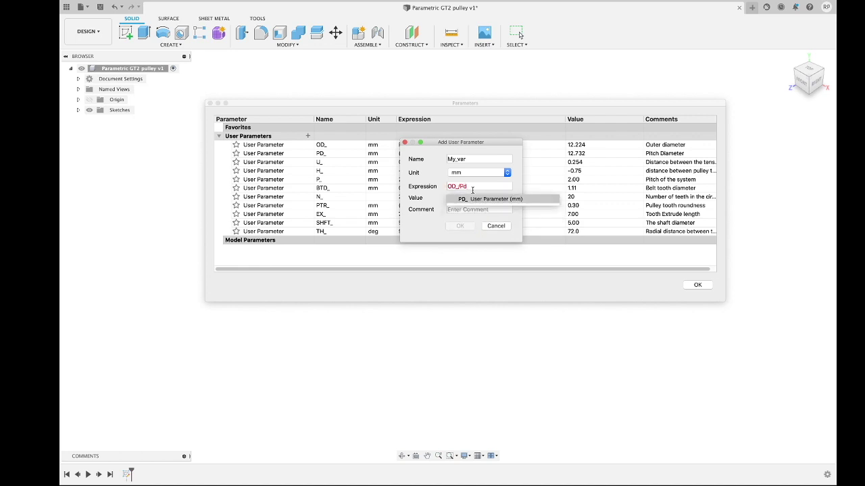
key("BackSpace")
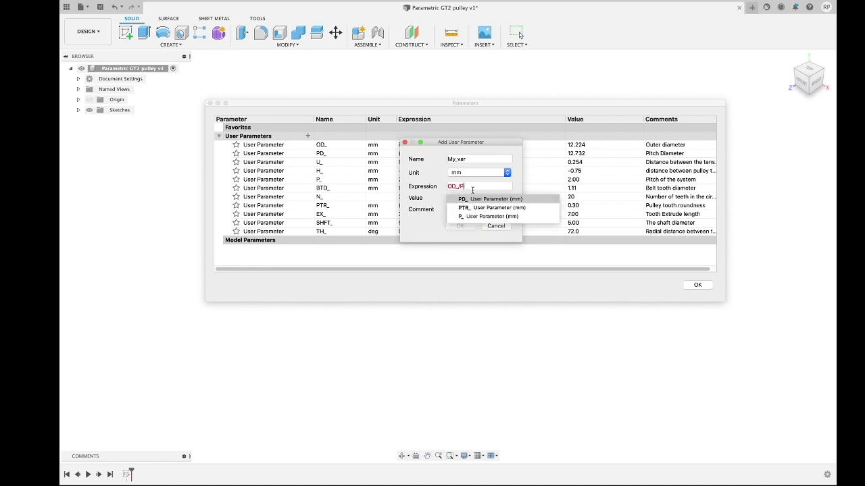
type("D_")
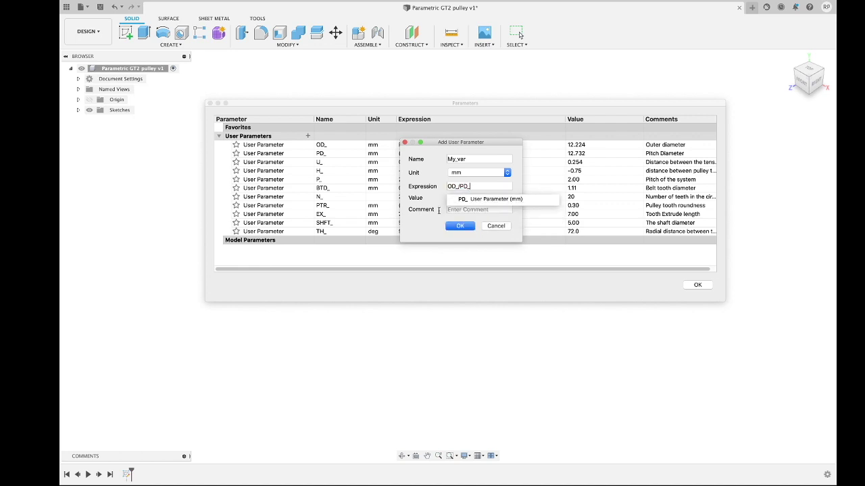
Add the comment 'The ratio between OD and PD' and confirm the My_var parameter.
left_click(462, 210)
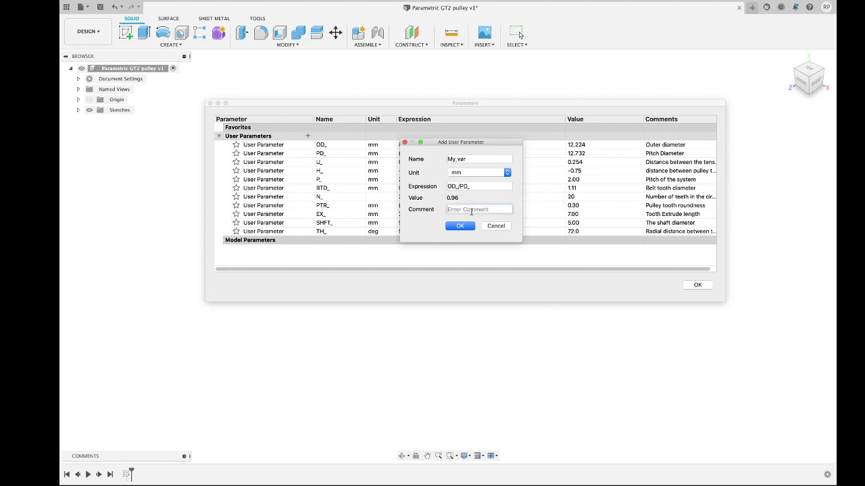
type("The ")
type("ratio bet")
type("ween ")
type("o")
type("OD")
type(" and PD")
left_click(460, 226)
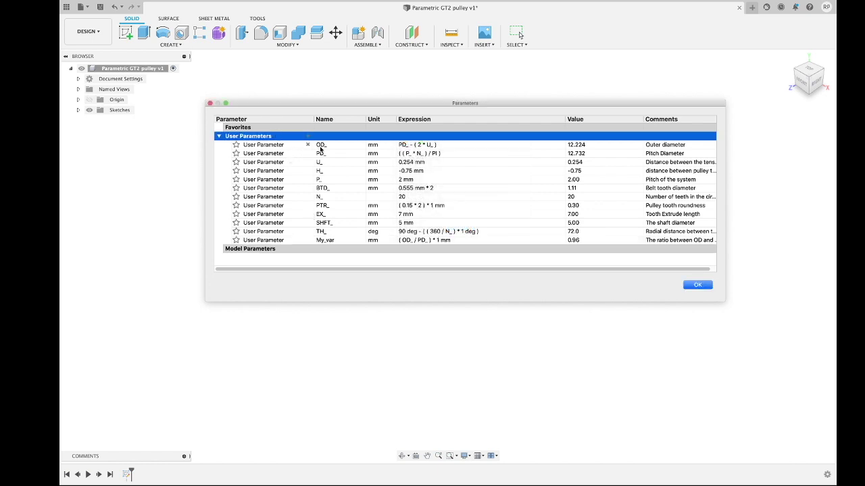
Delete the My_var parameter and close the Parameters table.
double_click(332, 240)
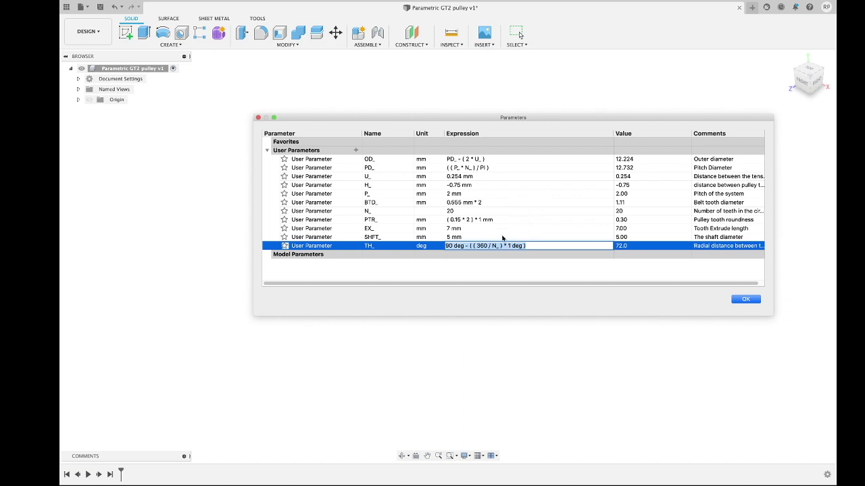
left_click(743, 301)
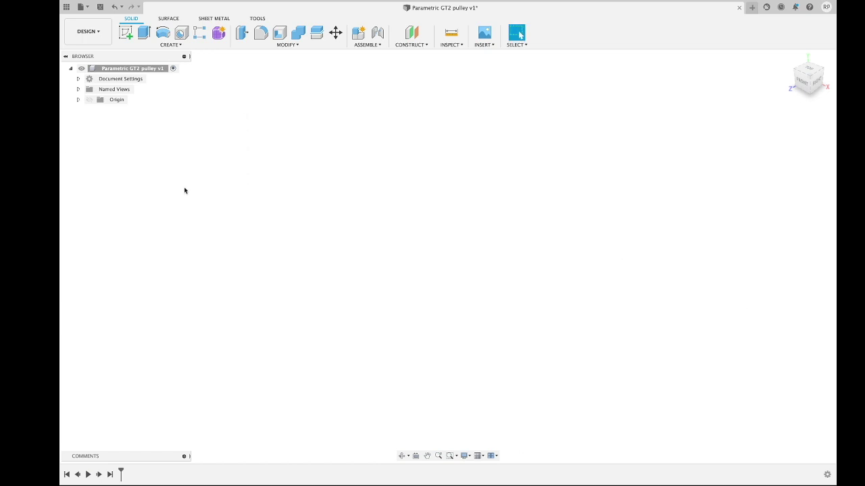
left_click(126, 32)
Start a sketch on the front plane and draw a circle centred at the origin.
left_click(332, 318)
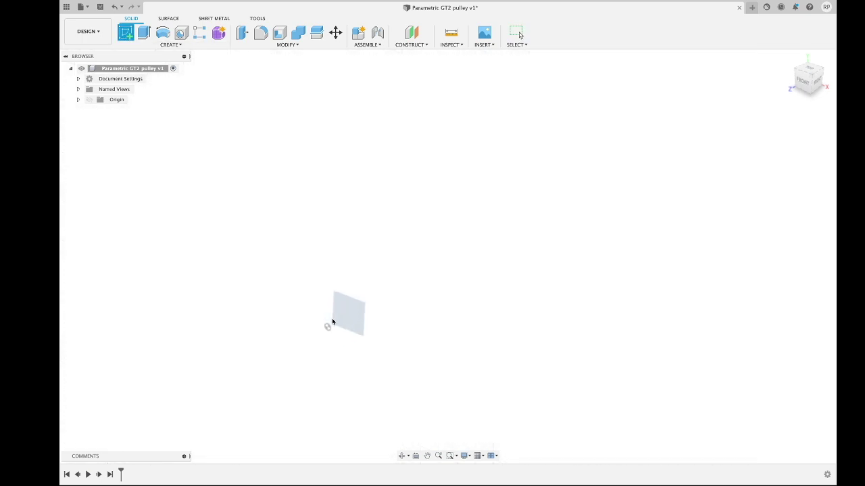
left_click(163, 32)
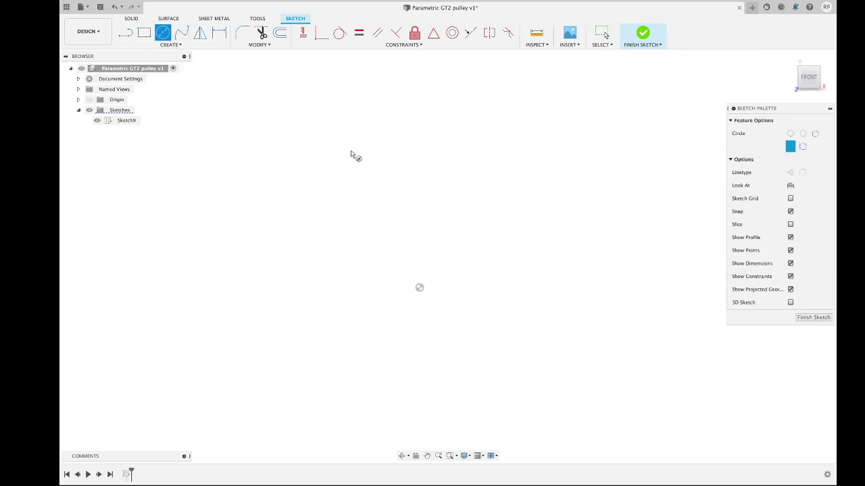
left_click(418, 287)
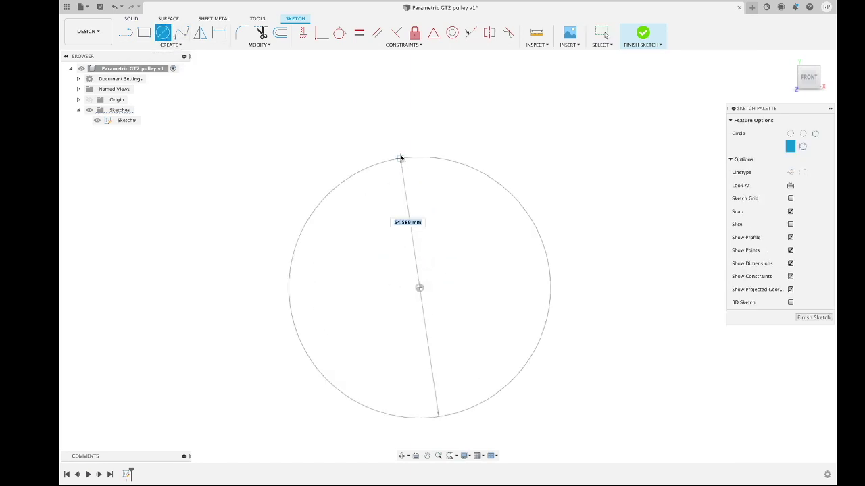
left_click(401, 158)
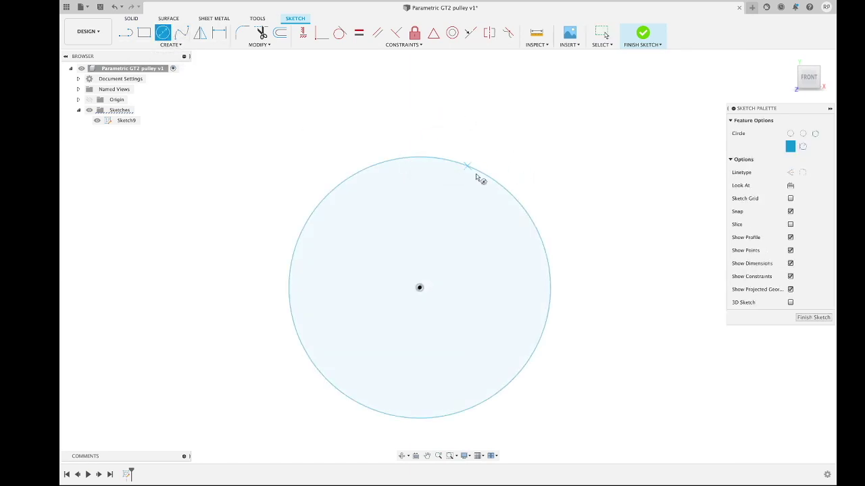
Dimension the circle's diameter with the OD_ parameter (Ø12.224 mm).
key("d")
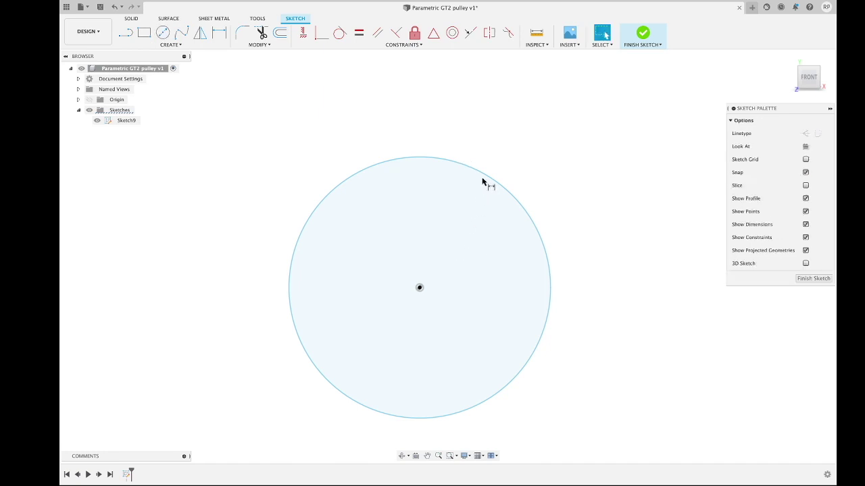
left_click(499, 184)
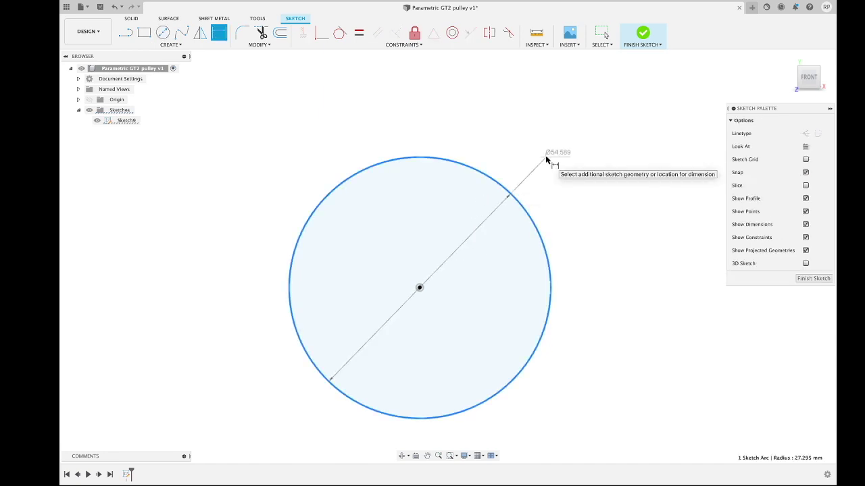
left_click(546, 160)
type("OD")
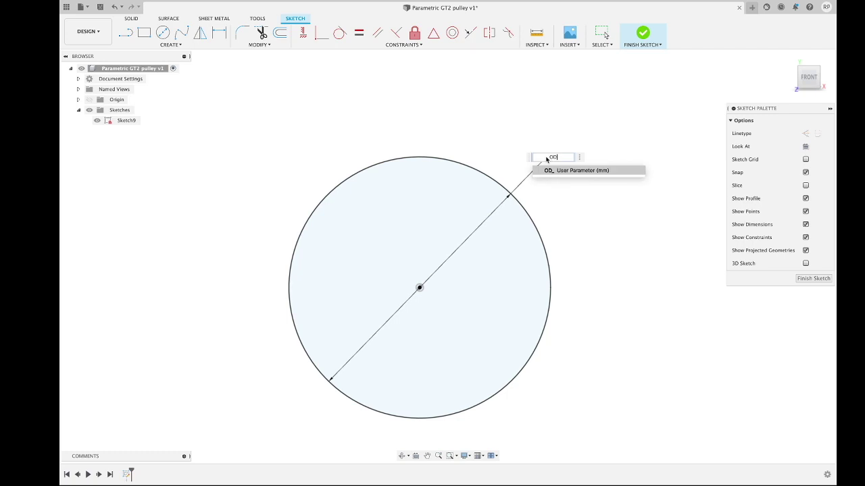
key("Return")
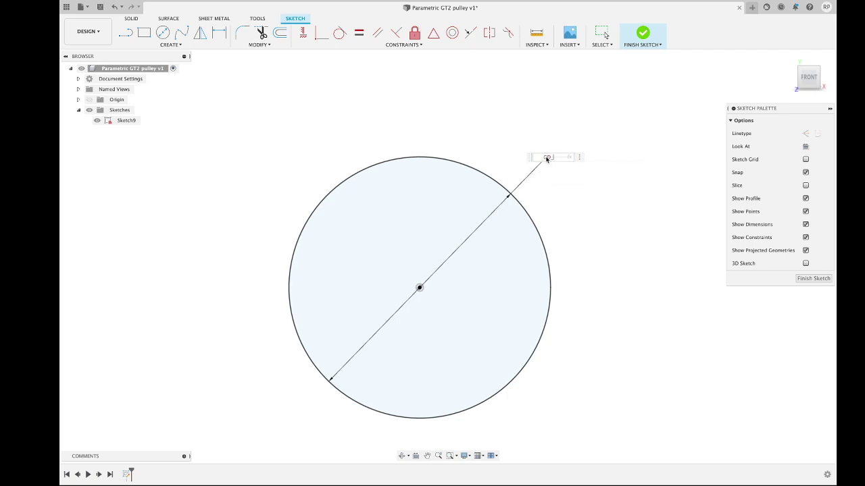
key("Return")
scroll(419, 289, "up", 3)
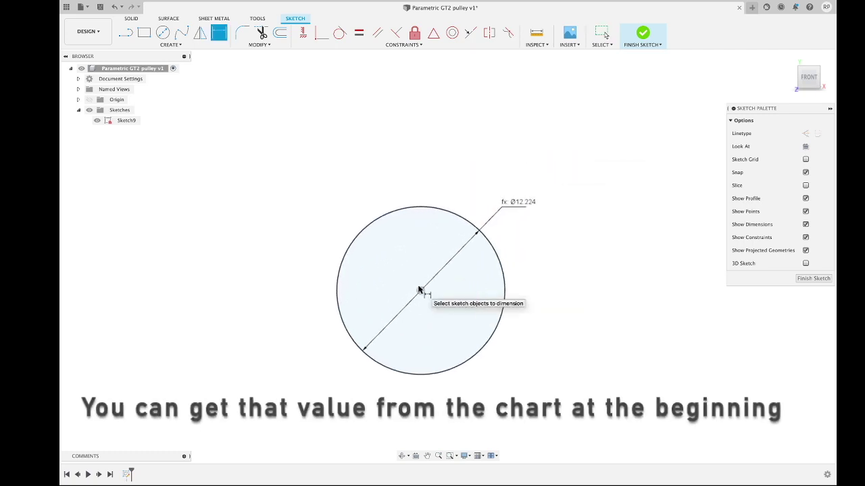
left_click(125, 32)
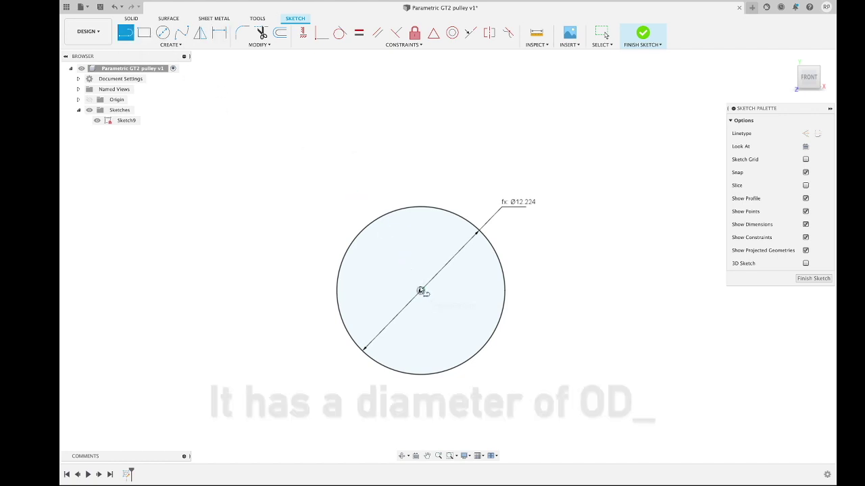
left_click(420, 290)
key("Escape")
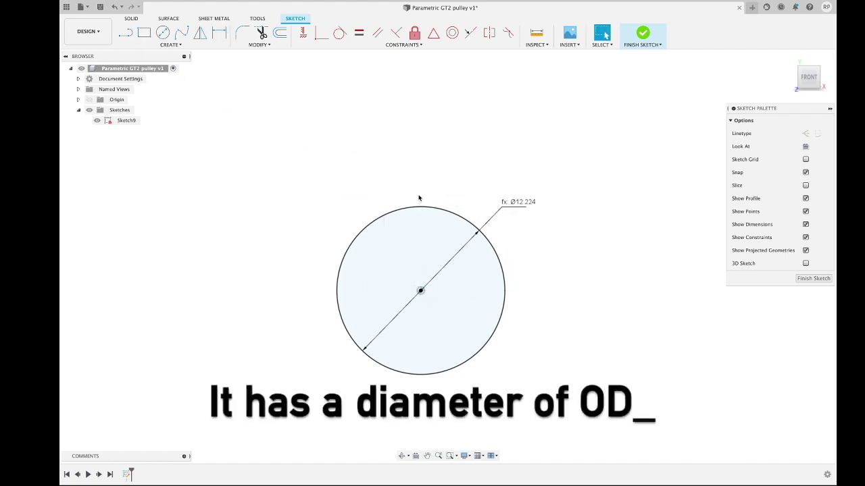
Offset the pulley circle inward by the H_ parameter (0.75).
left_click(281, 35)
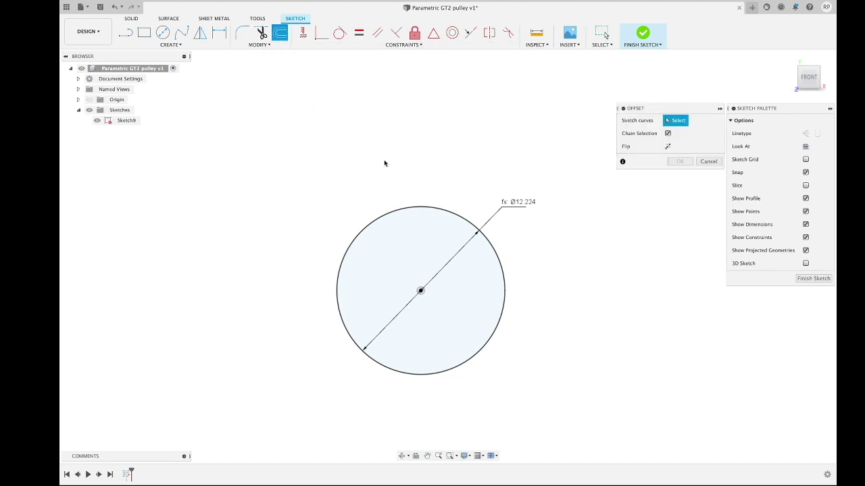
left_click(427, 209)
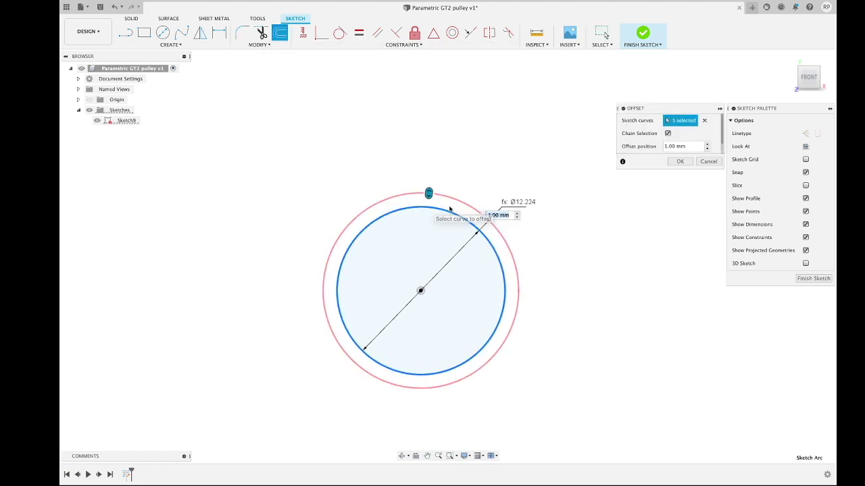
type("H_")
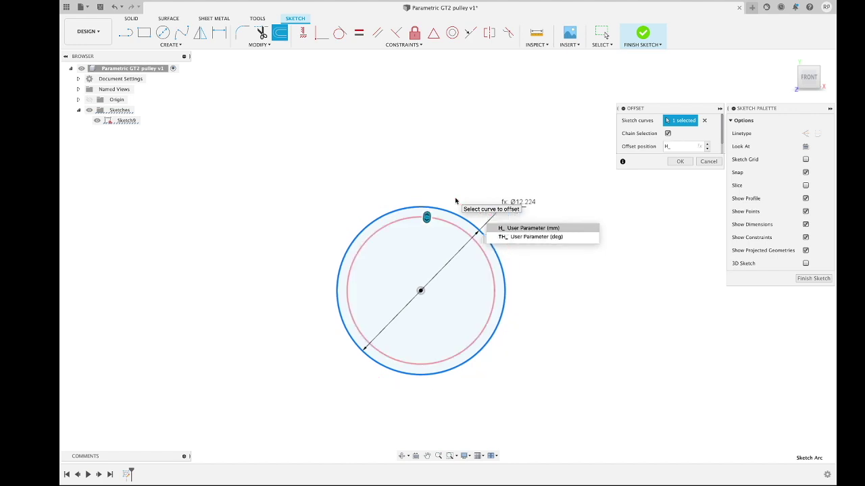
key("Return")
key("Return")
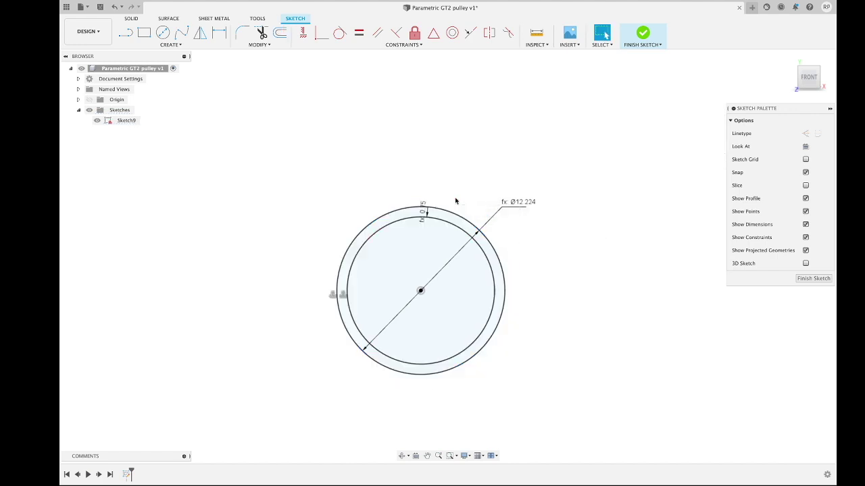
scroll(428, 224, "up", 3)
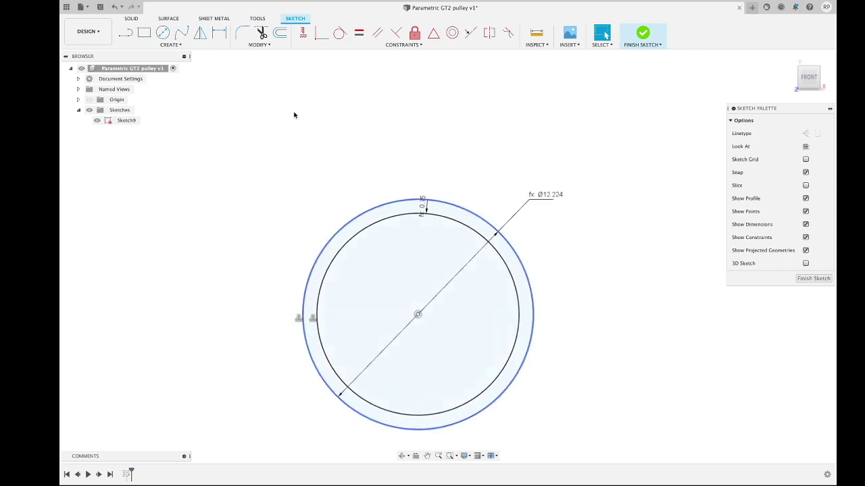
Draw a vertical and a horizontal line from the centre to the circle's top and right edge.
left_click(126, 32)
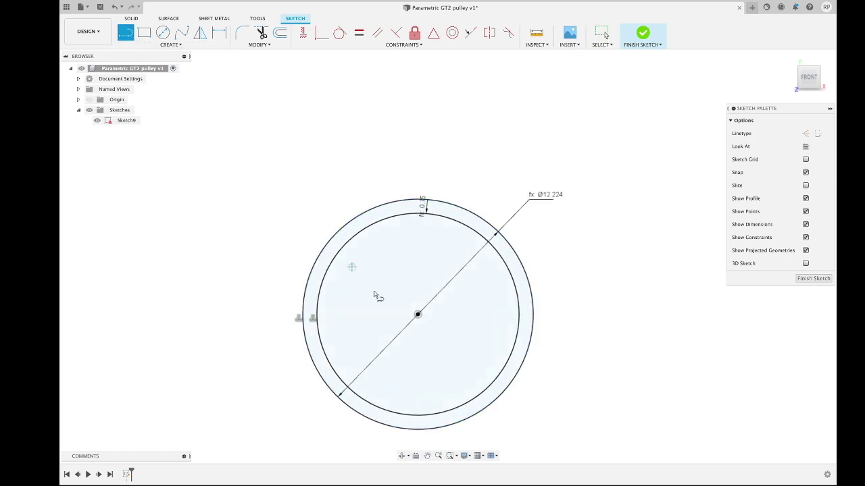
left_click(418, 315)
left_click(417, 215)
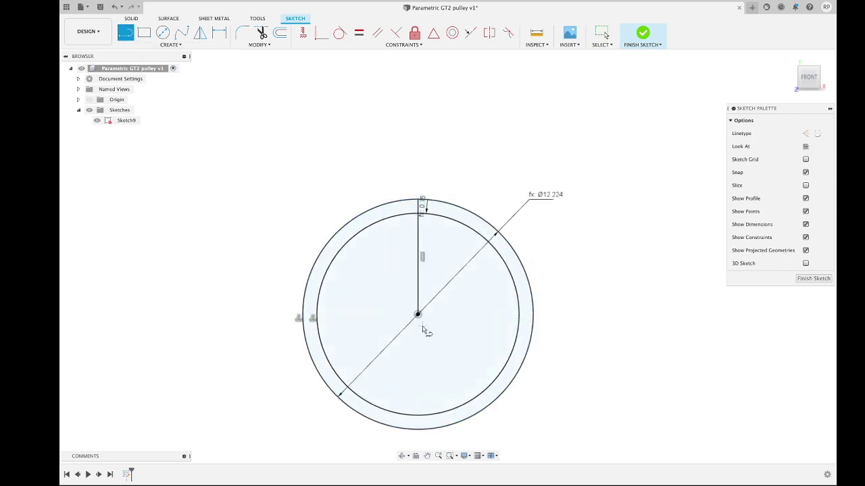
left_click(417, 315)
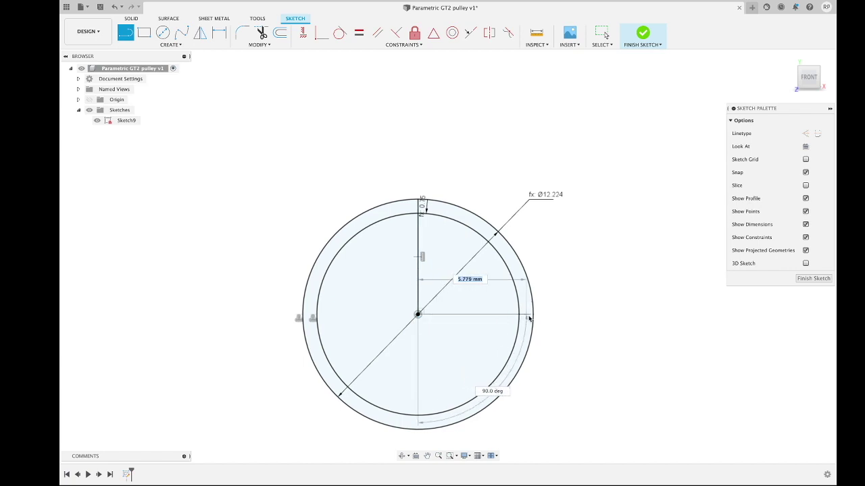
left_click(519, 314)
key("Escape")
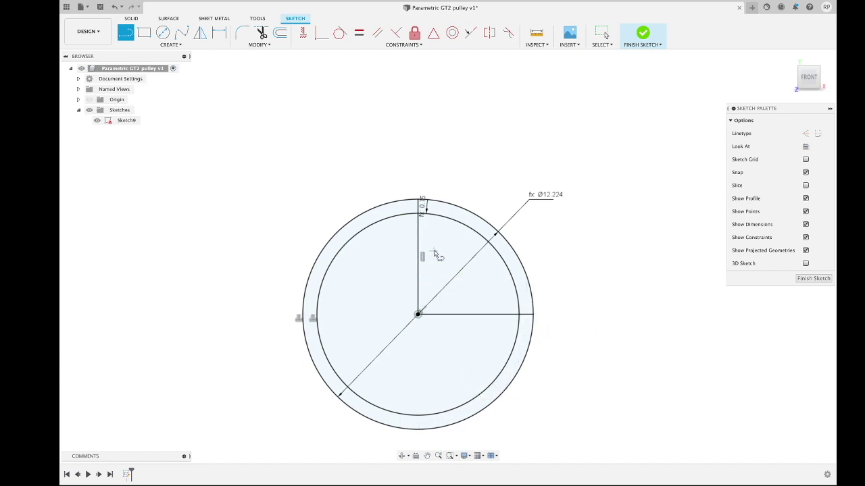
key("Escape")
Convert both lines into construction lines.
left_click(419, 255)
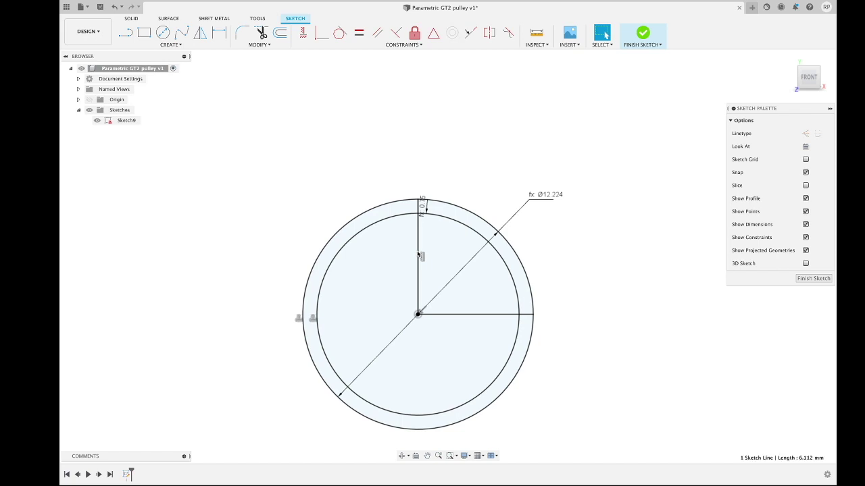
left_click(461, 315, "shift")
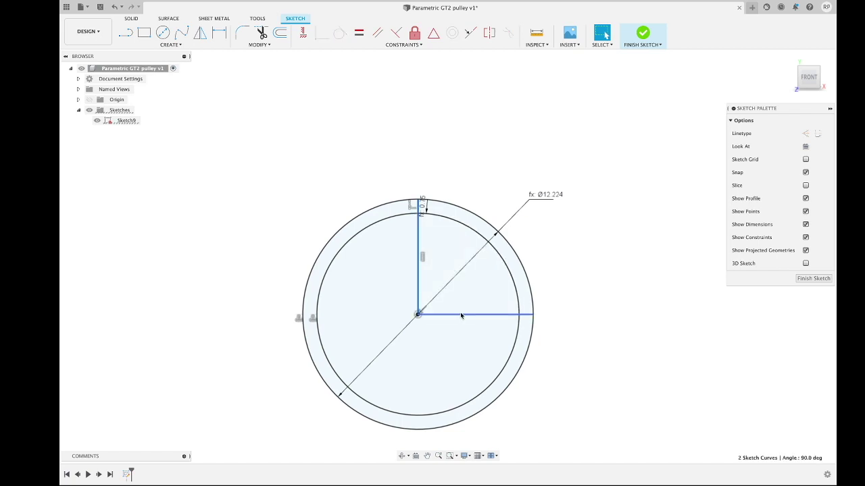
left_click(805, 133)
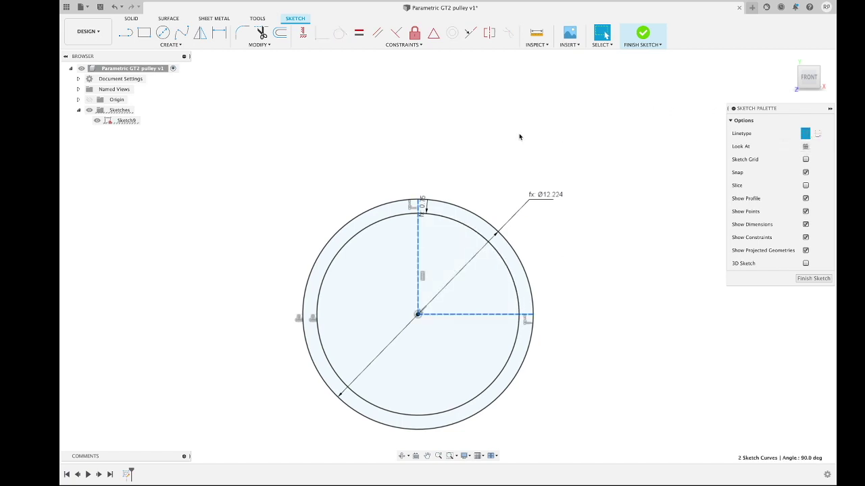
left_click(520, 137)
scroll(402, 206, "up", 3)
scroll(403, 205, "up", 2)
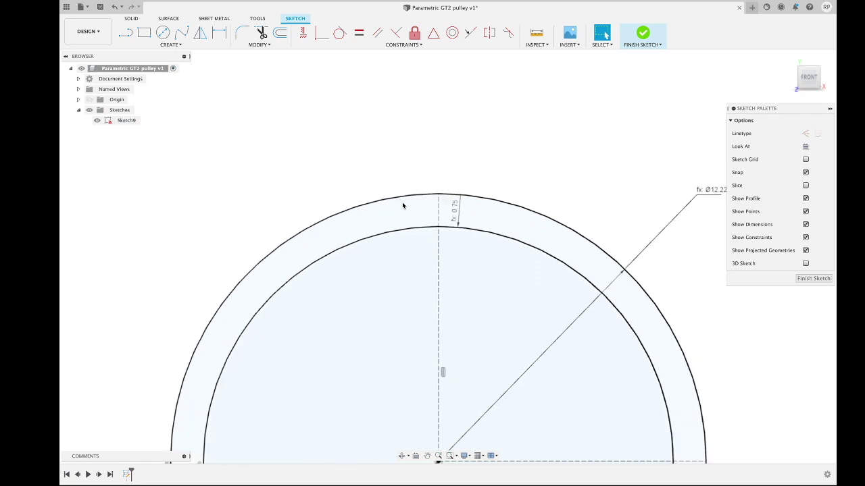
left_click(163, 32)
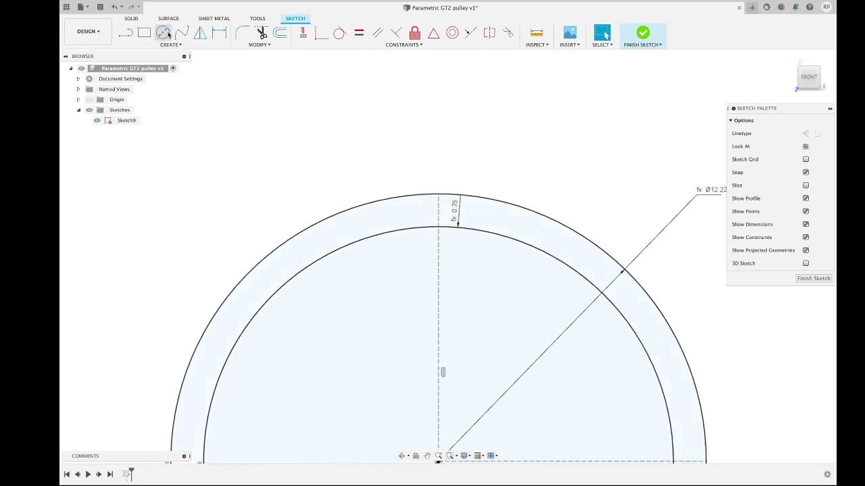
Draw a small circle atop the vertical construction line with diameter BTD_ (Ø1.11).
left_click(438, 208)
left_click(443, 183)
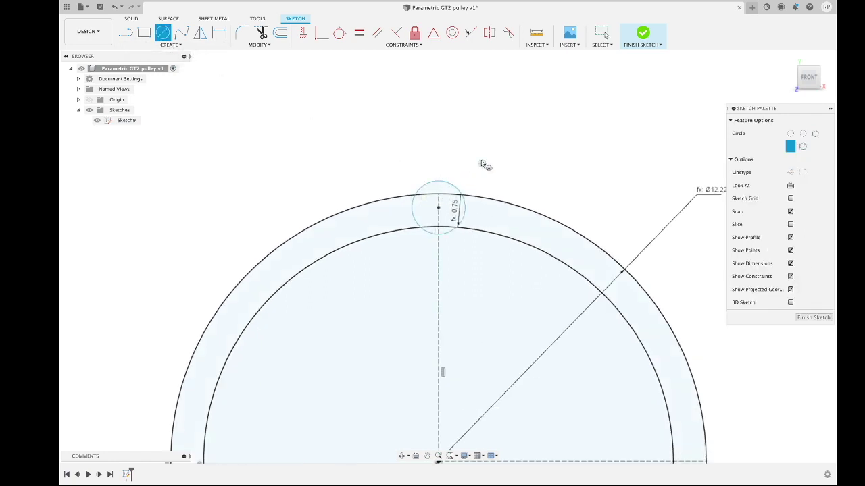
key("Escape")
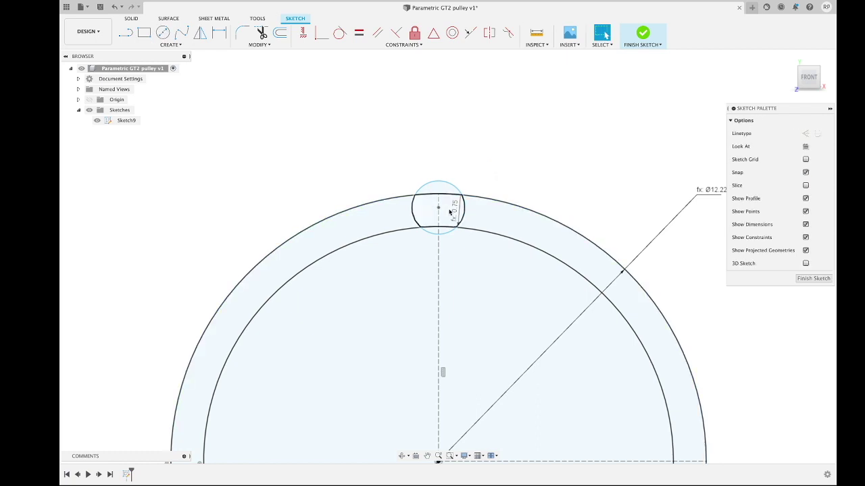
key("d")
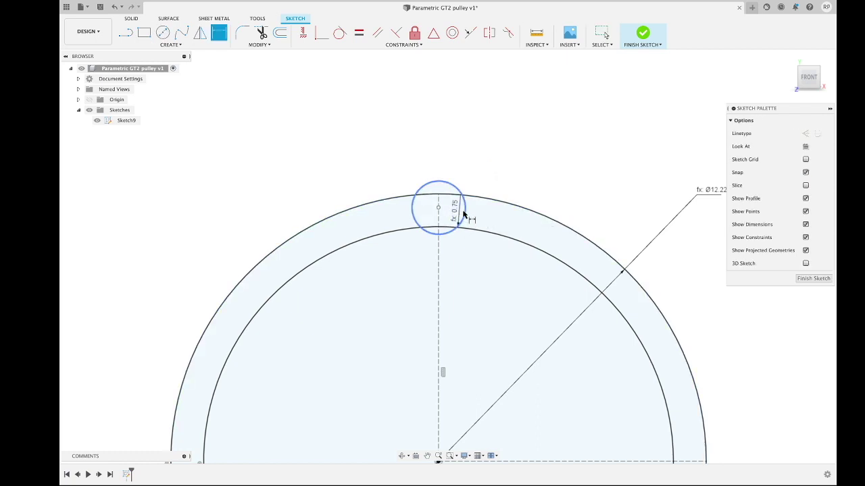
left_click(464, 214)
left_click(497, 138)
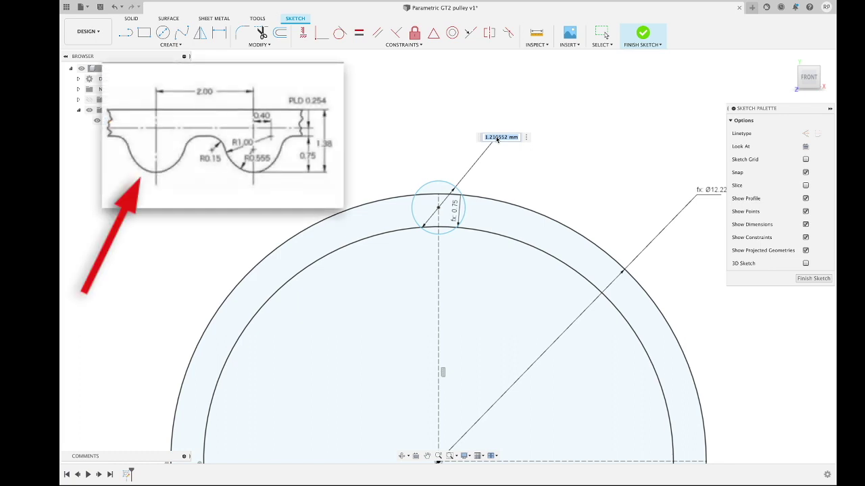
type("BTD_")
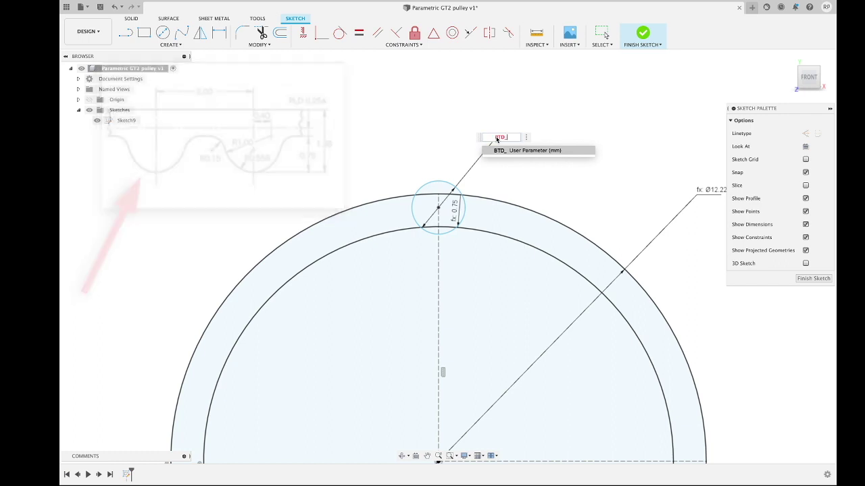
key("Return")
key("Return")
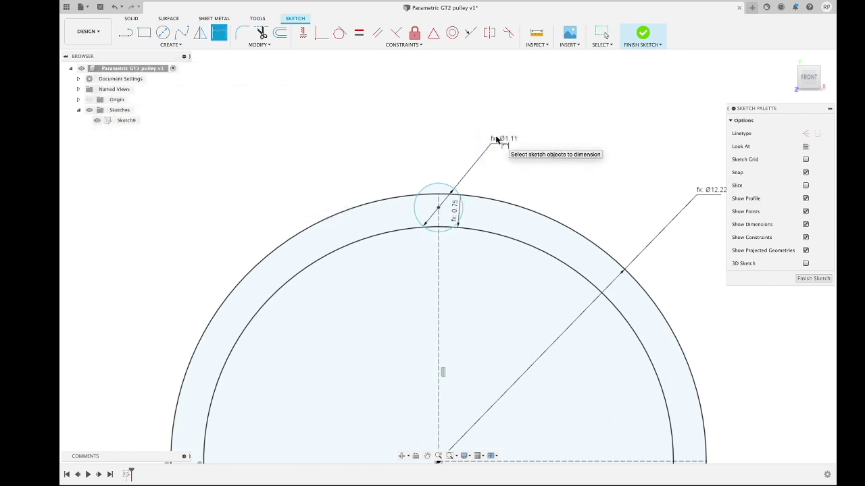
key("Escape")
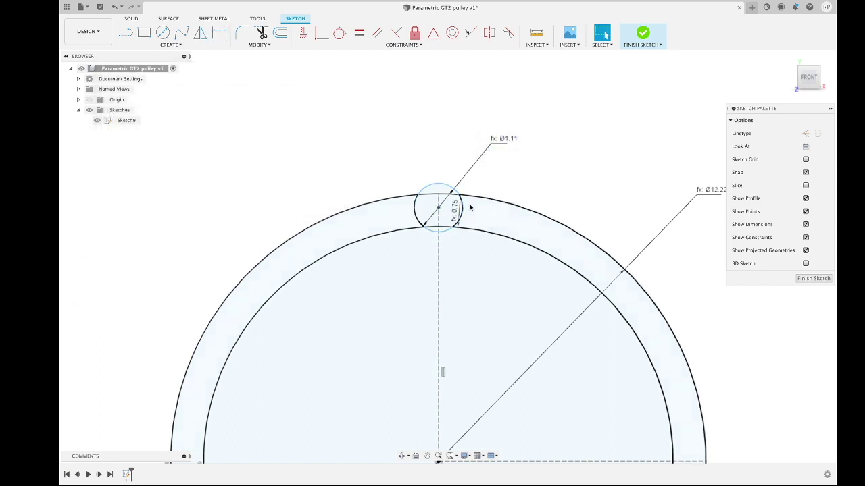
Make the small circle tangent to the inner offset circle.
left_click(444, 231)
left_click(483, 233)
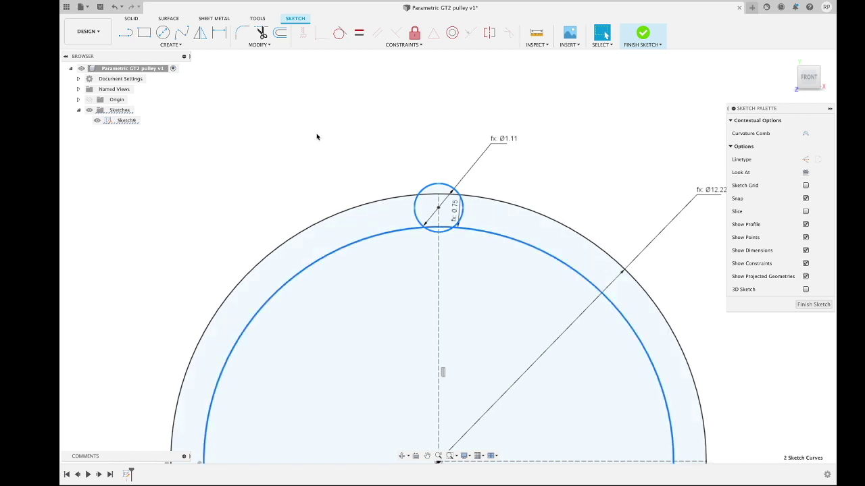
left_click(339, 35)
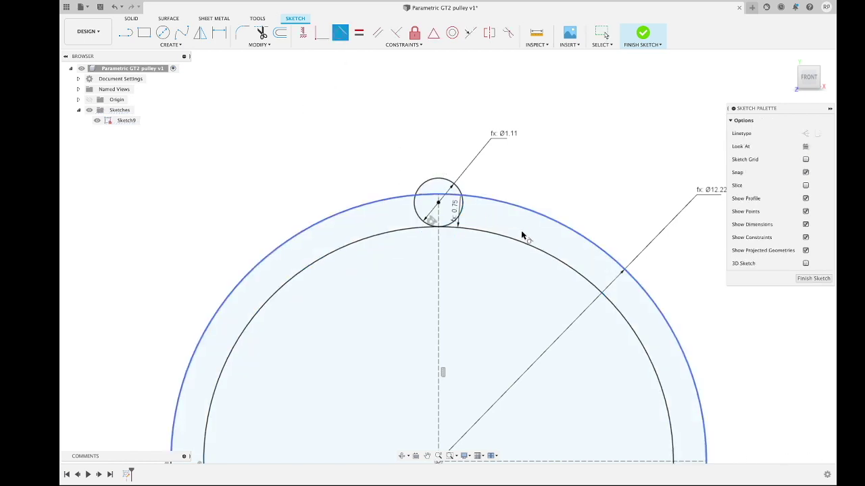
scroll(526, 237, "down", 2)
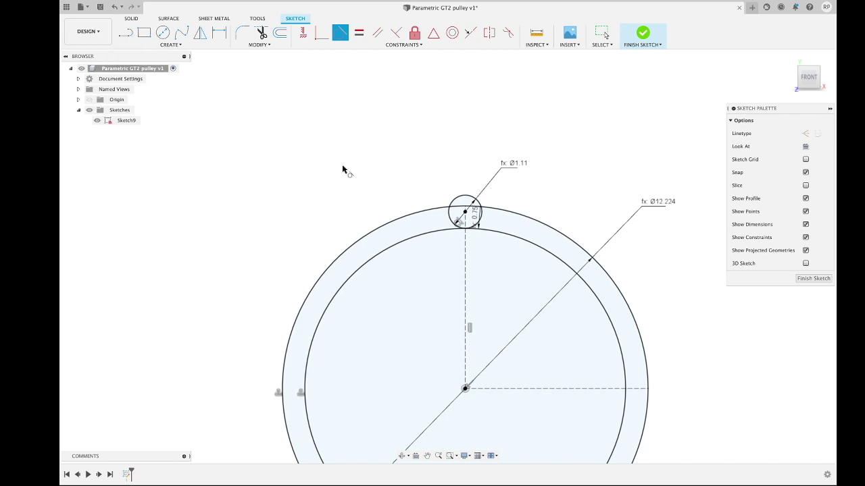
Draw a slanted line from the pulley centre up and to the right.
key("l")
left_click(465, 389)
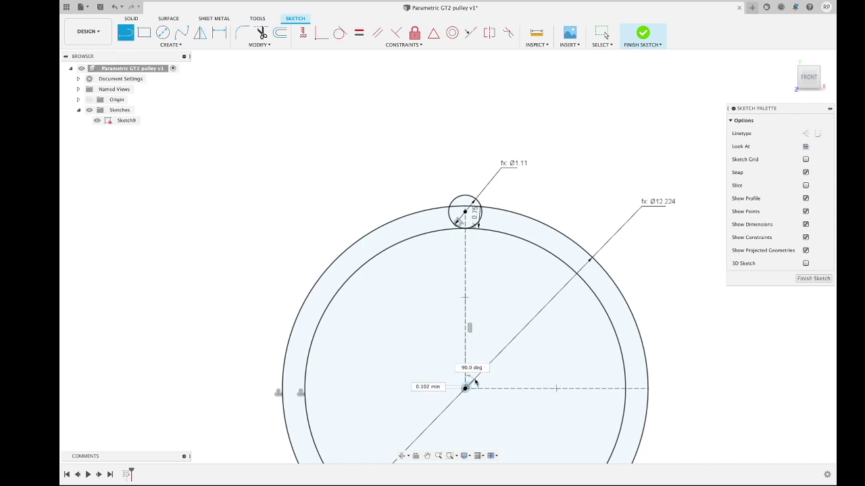
key("Return")
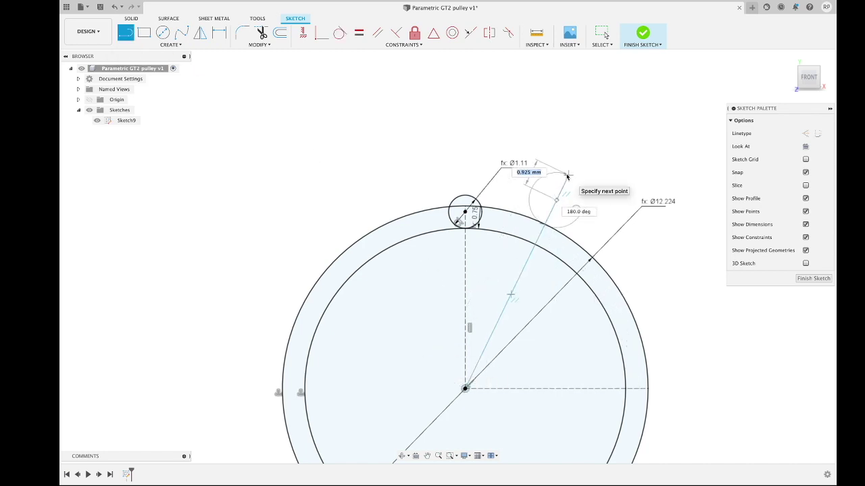
key("Escape")
Set the angle between the slanted line and horizontal construction line to TH_ (72.0°).
key("d")
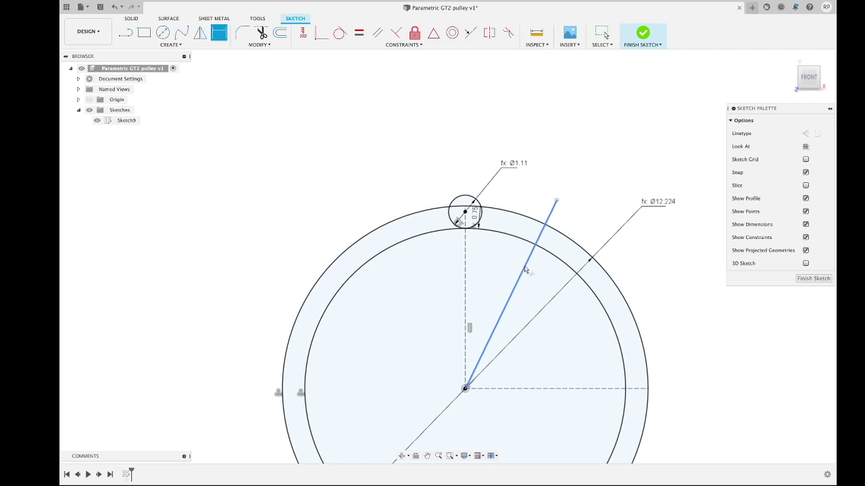
left_click(526, 269)
left_click(574, 388)
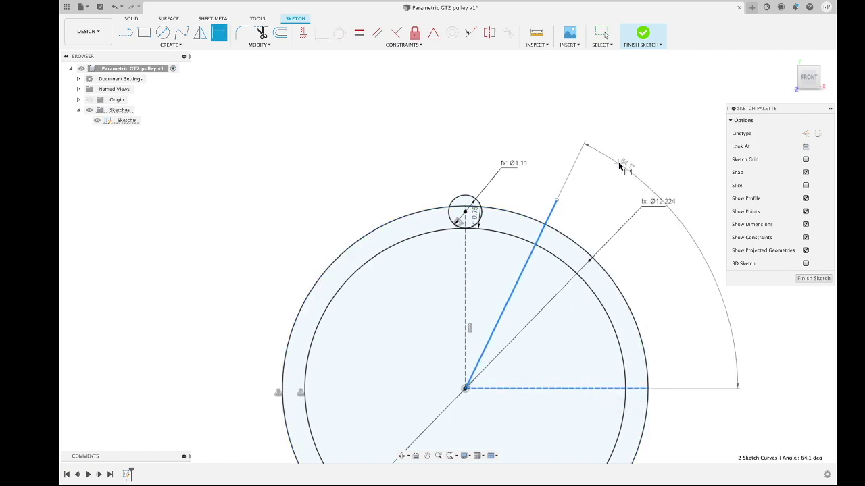
left_click(619, 166)
type("TH")
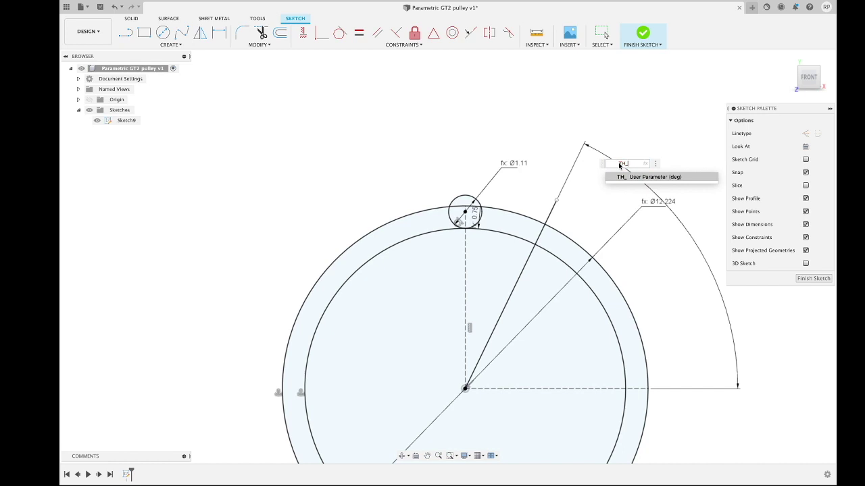
key("Tab")
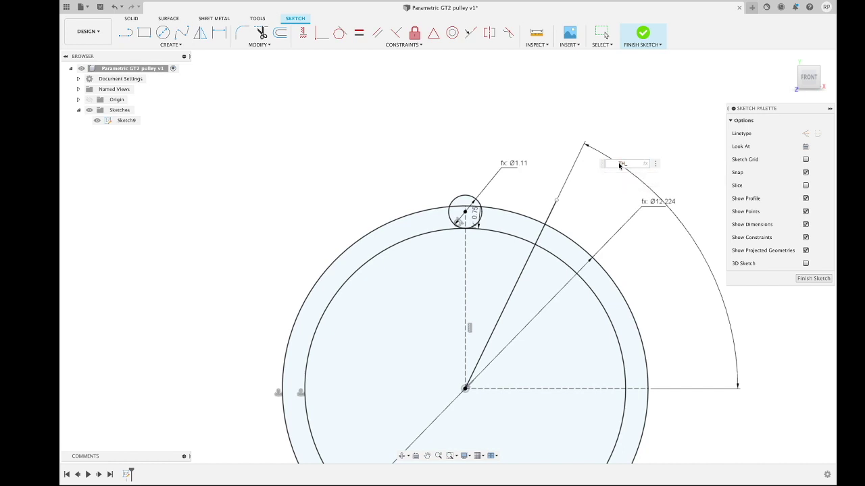
key("Return")
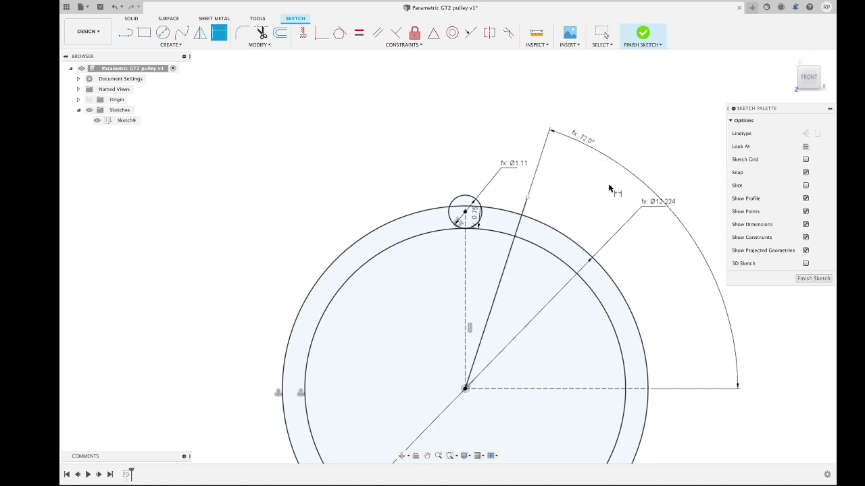
key("Escape")
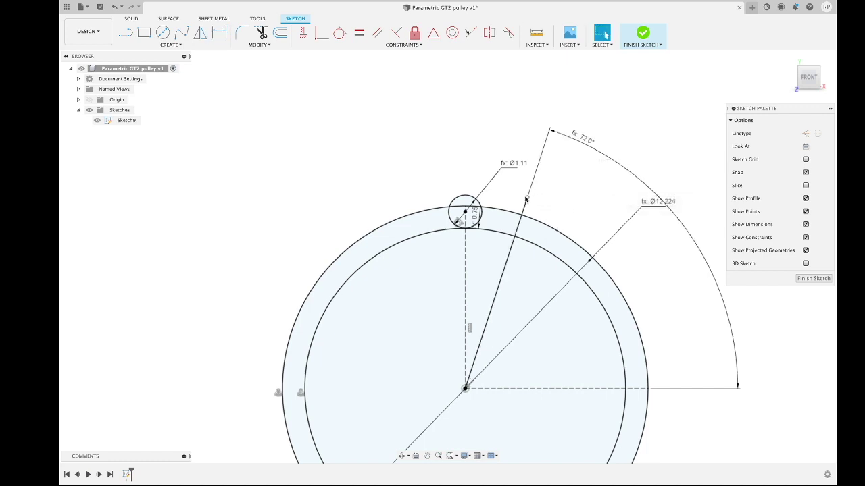
Make the radial line's outer end point coincident with the outer circle.
left_click(526, 198)
left_click(540, 224, "shift")
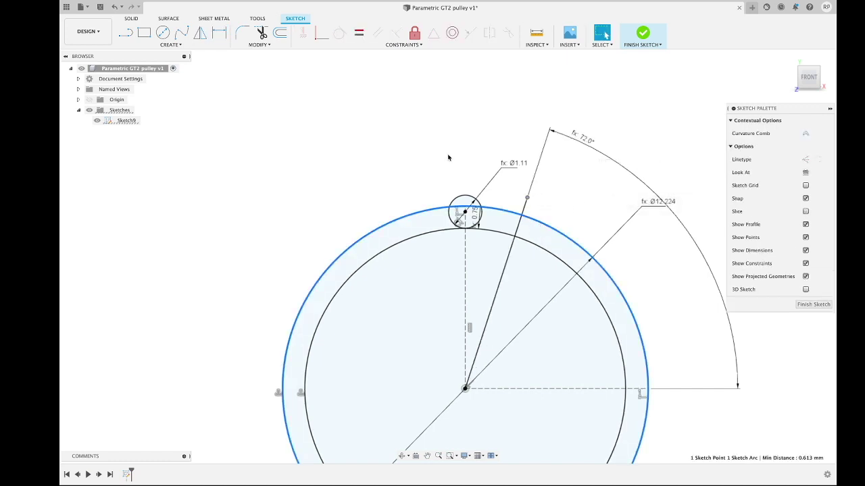
left_click(317, 31)
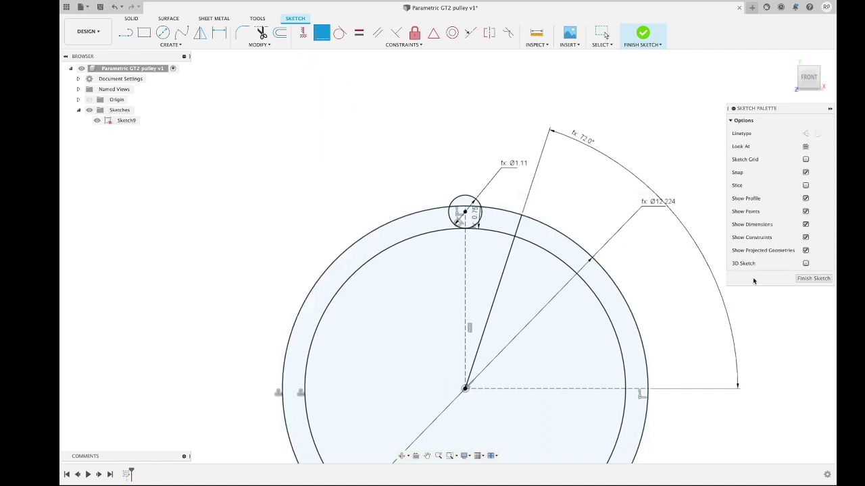
key("ctrl+z")
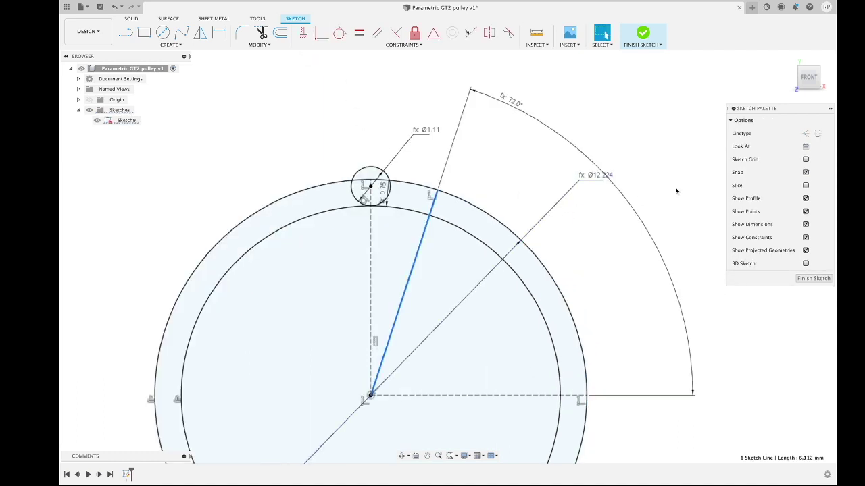
Make the radial line construction and draw a small circle where it meets the rim.
left_click(805, 134)
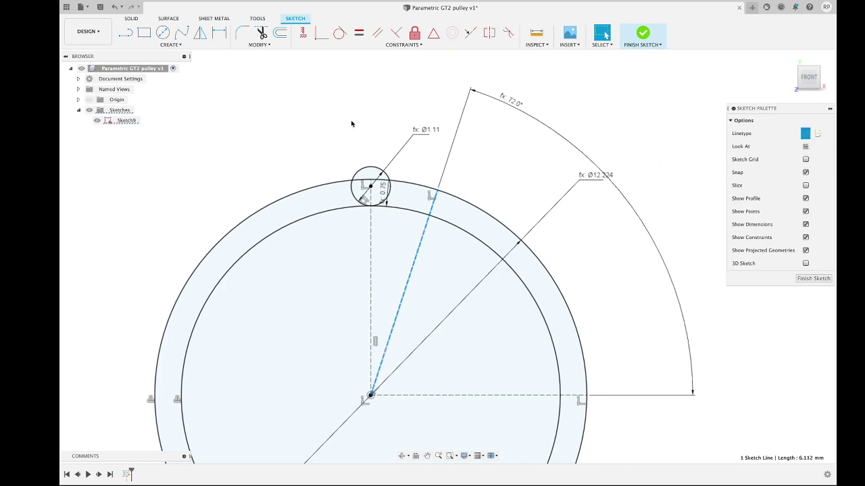
left_click(163, 32)
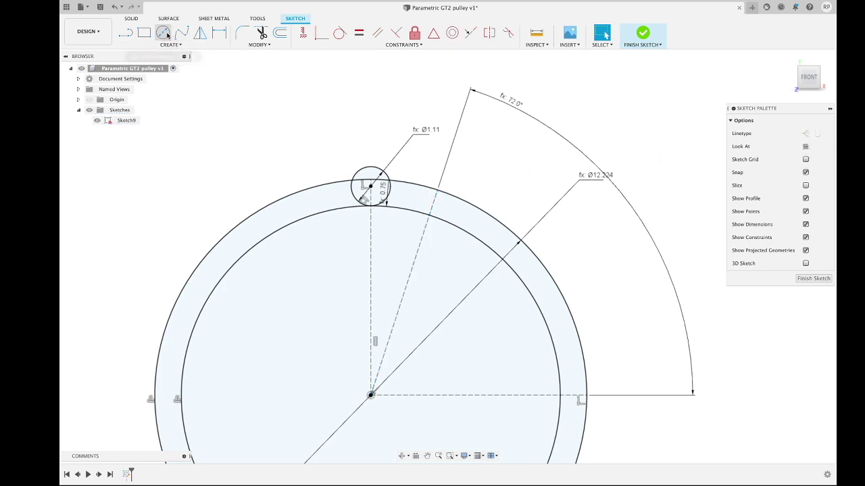
left_click(433, 202)
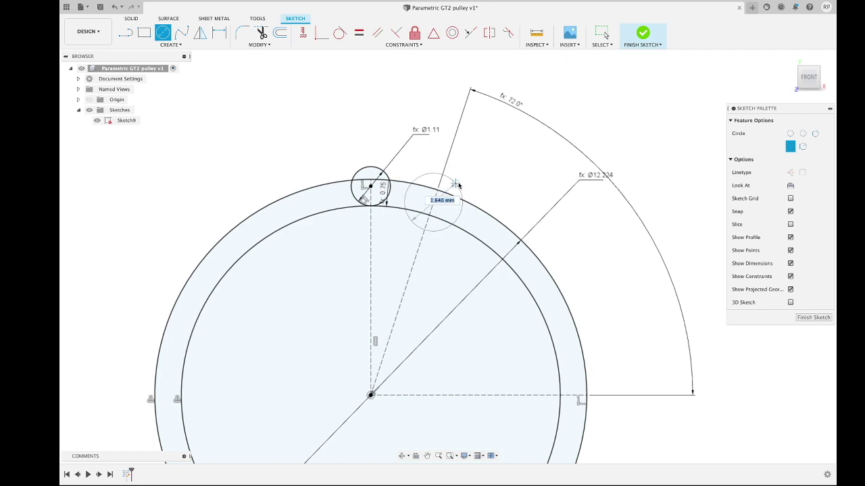
left_click(457, 186)
key("Escape")
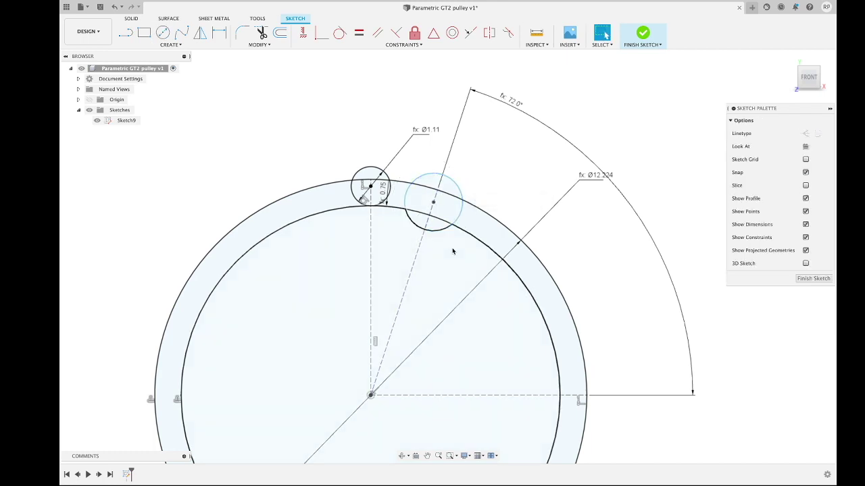
Make the new circle equal to the Ø1.11 circle and tangent to the inner circle.
left_click(443, 229)
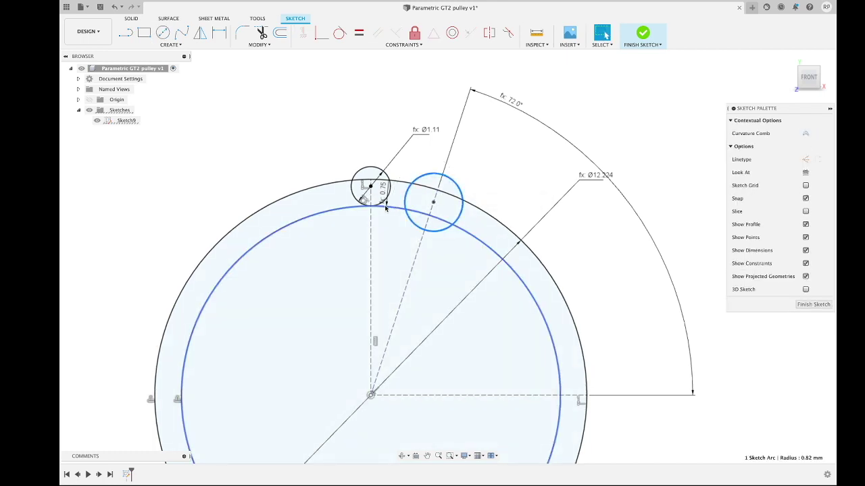
left_click(355, 37)
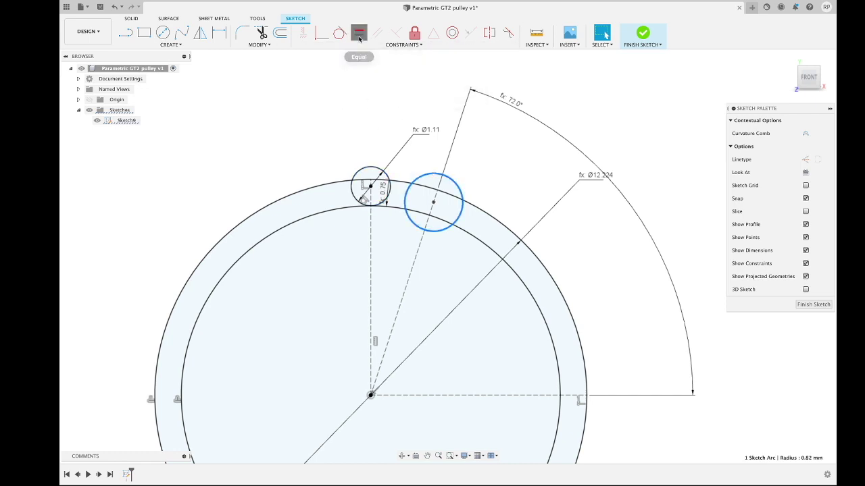
left_click(387, 177)
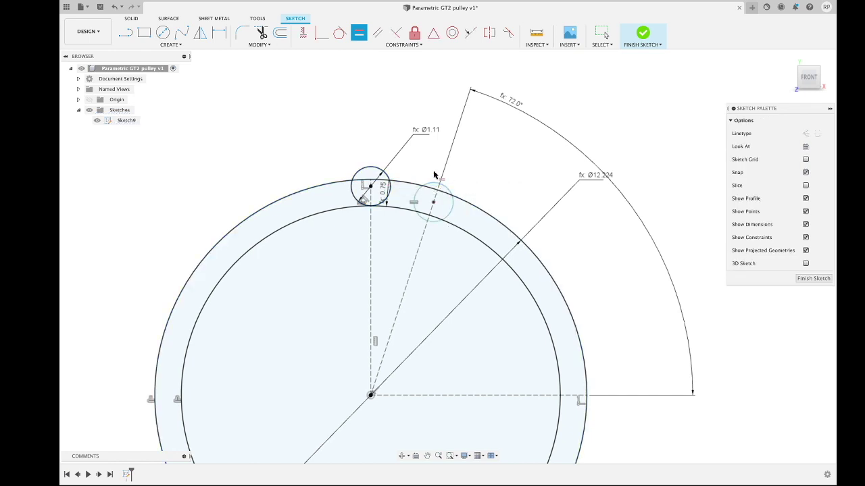
key("Escape")
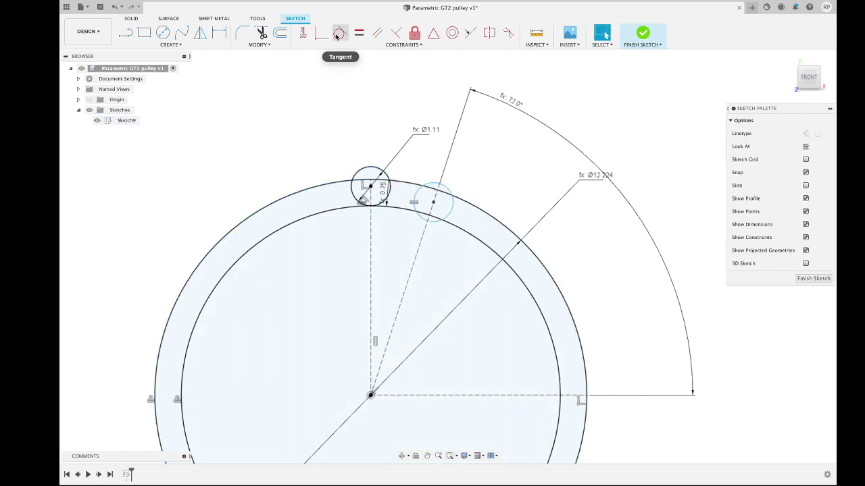
left_click(338, 34)
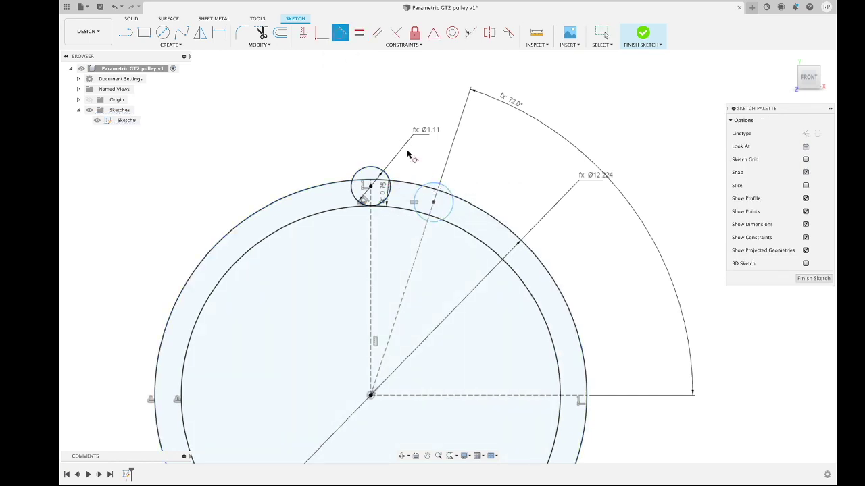
left_click(438, 223)
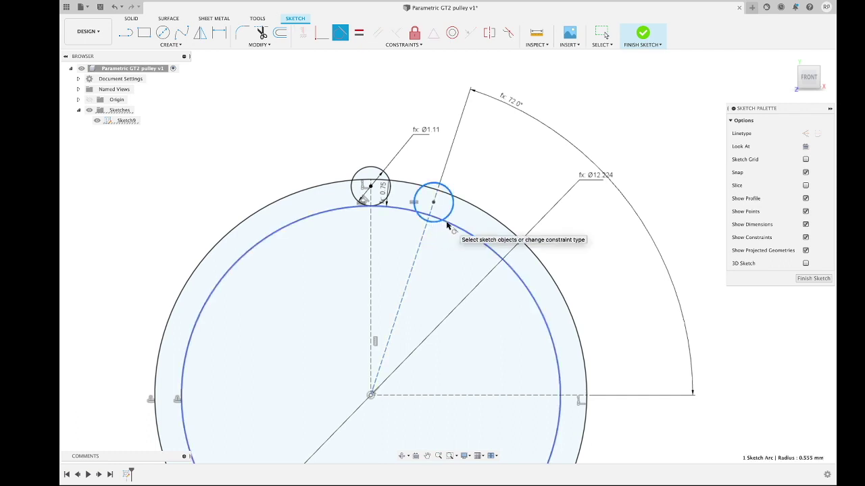
left_click(447, 225)
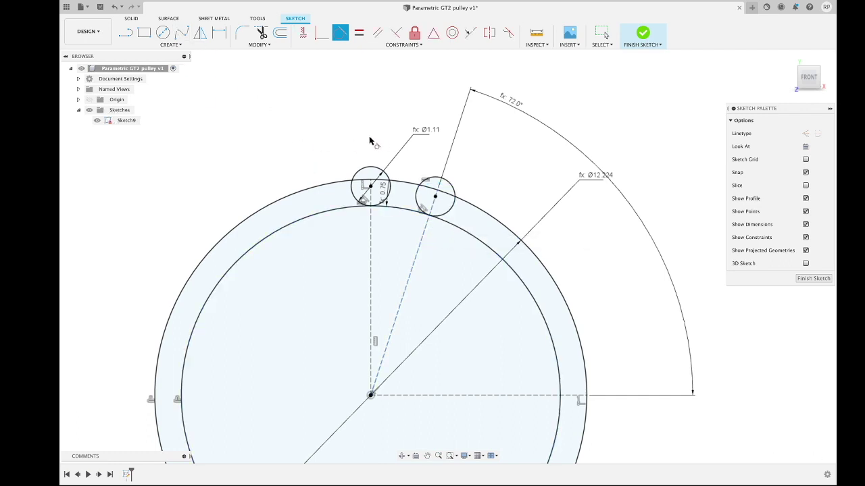
key("Escape")
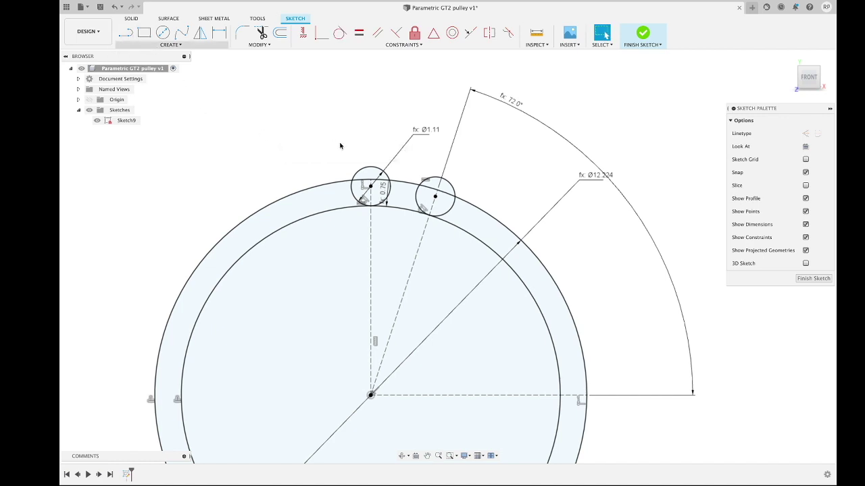
scroll(403, 185, "up", 2)
Draw a tiny circle between the tooth circles with diameter PTR_ (Ø0.30).
scroll(403, 185, "up", 1)
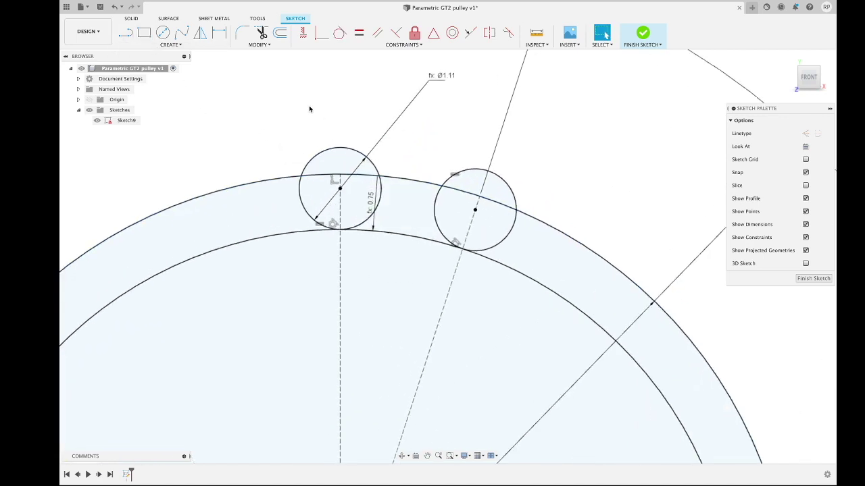
left_click(162, 32)
scroll(390, 195, "up", 1)
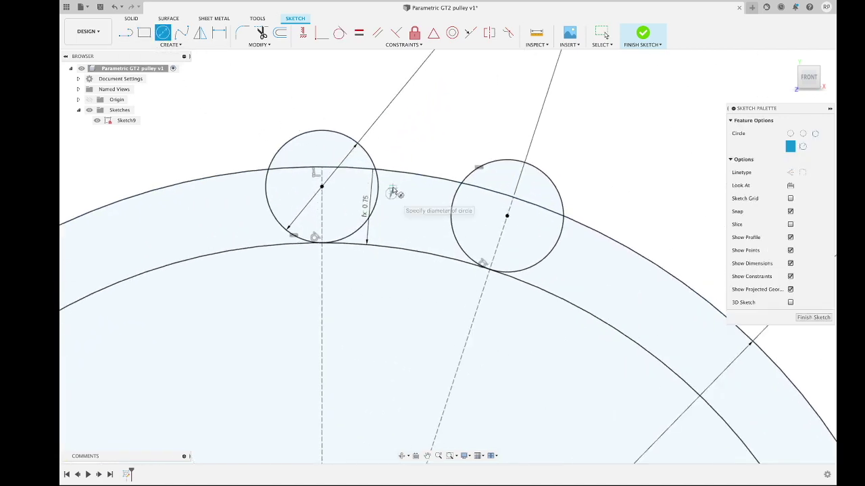
left_click(390, 194)
key("d")
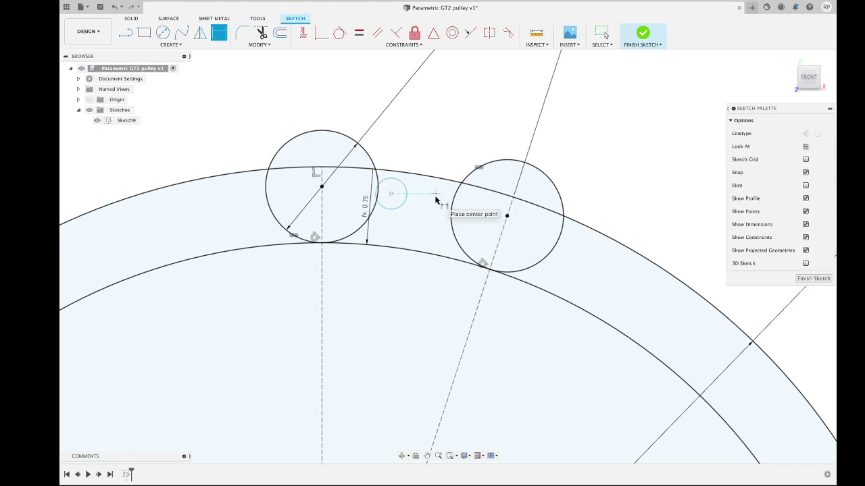
left_click(407, 200)
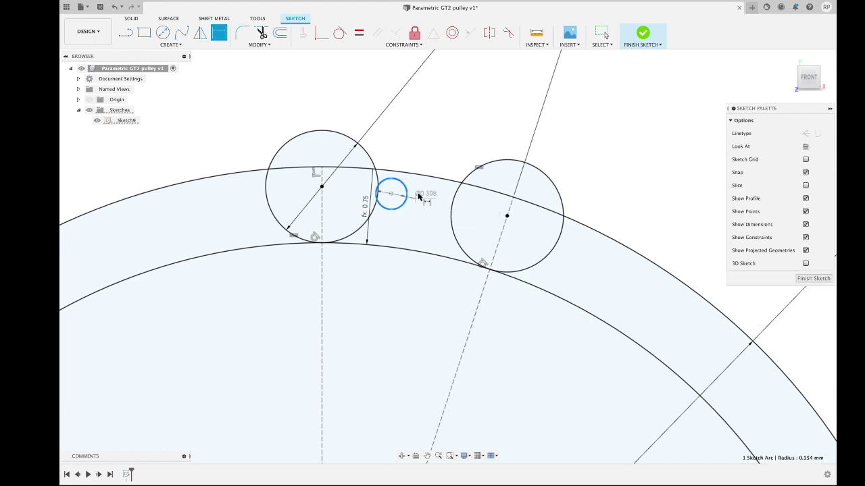
left_click(440, 143)
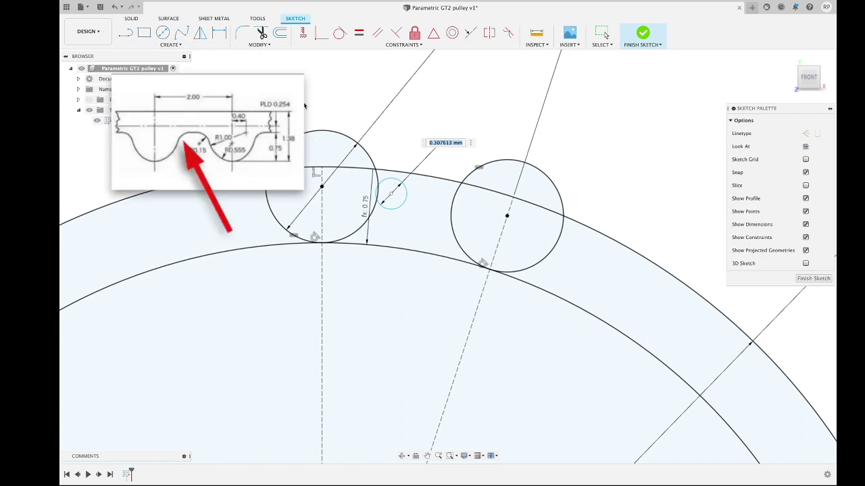
type("PTR_")
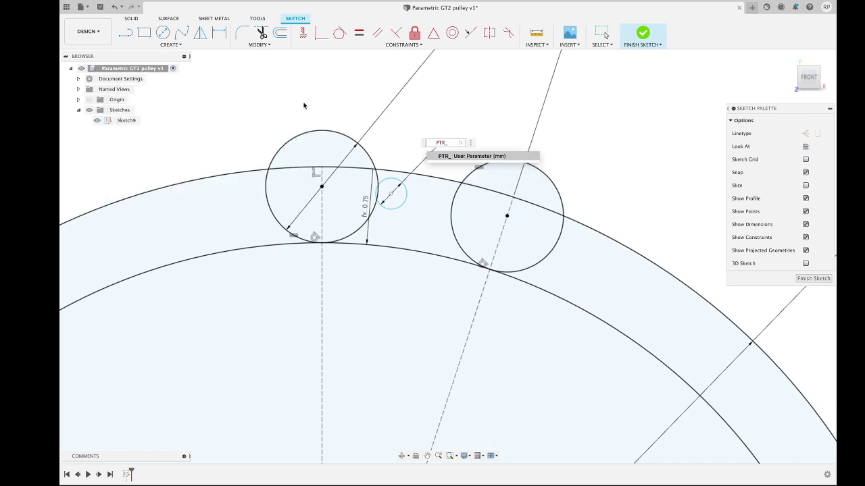
key("Return")
key("Return")
key("d")
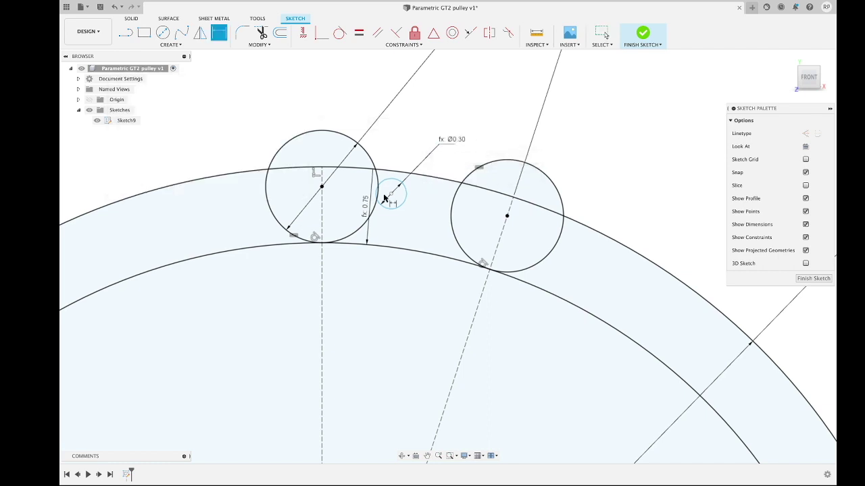
key("Escape")
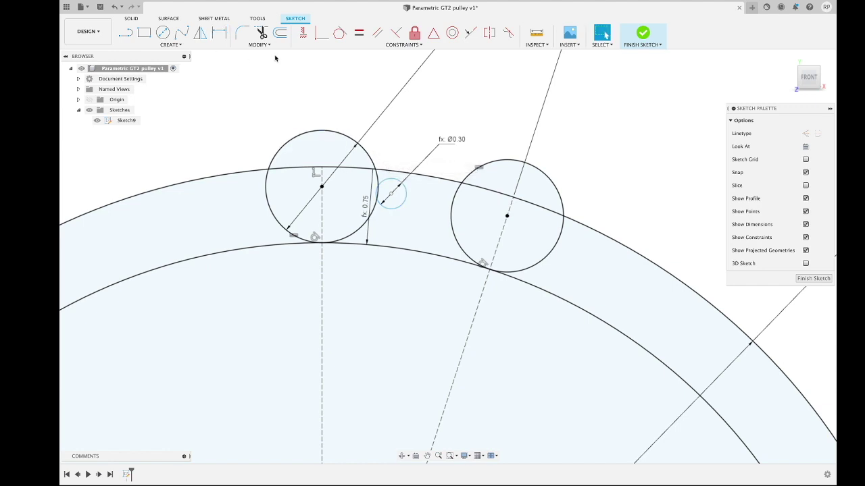
Make the tiny circle tangent to both the outer arc and the left tooth circle.
left_click(336, 39)
left_click(397, 182)
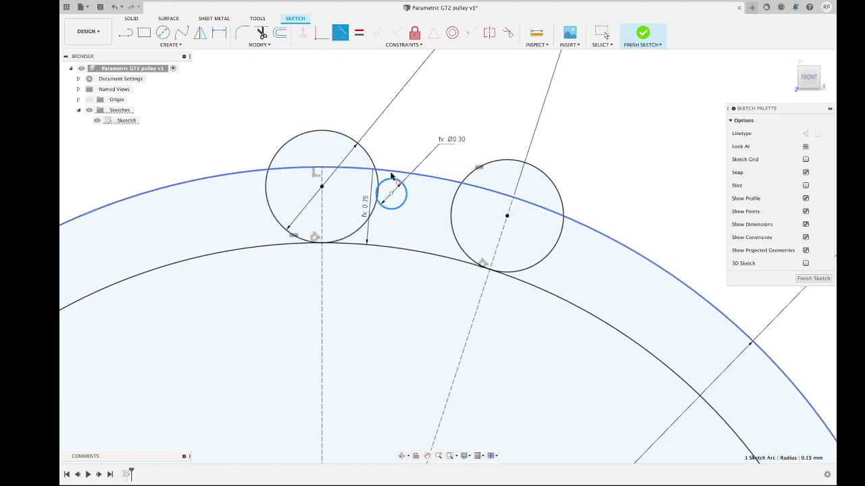
left_click(391, 174)
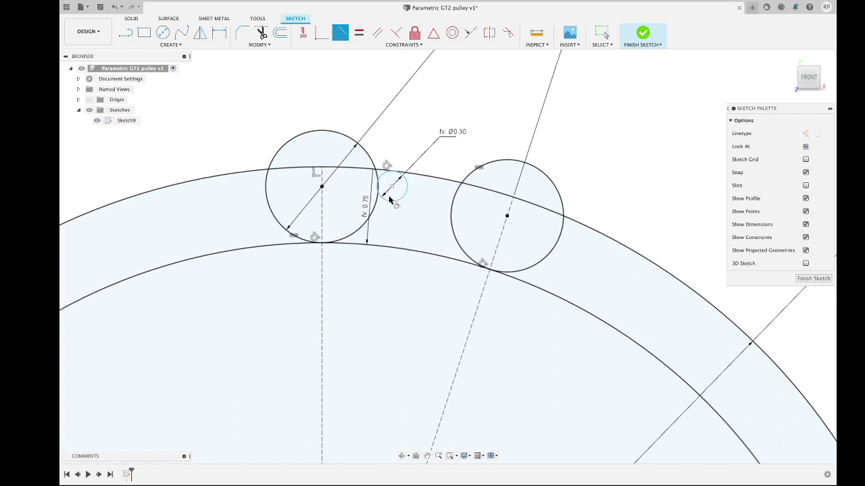
left_click(389, 200)
left_click(376, 209)
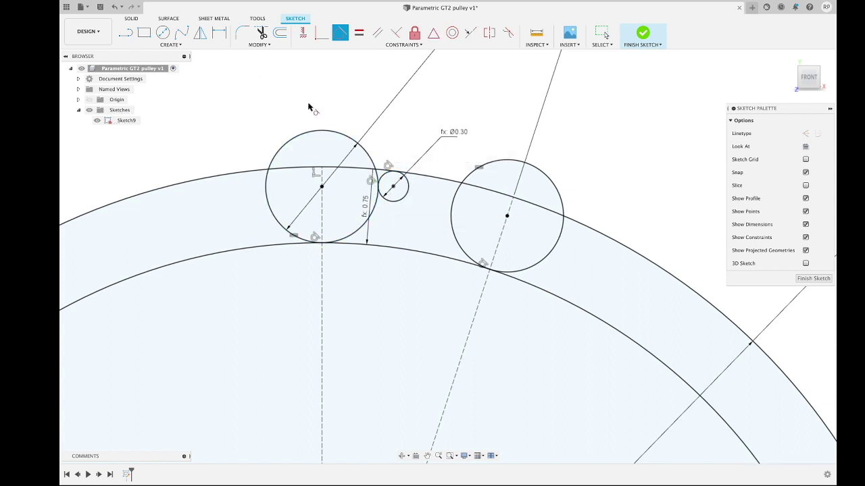
Draw a second tiny circle near the outer arc and make it equal to the Ø0.30 circle.
left_click(163, 32)
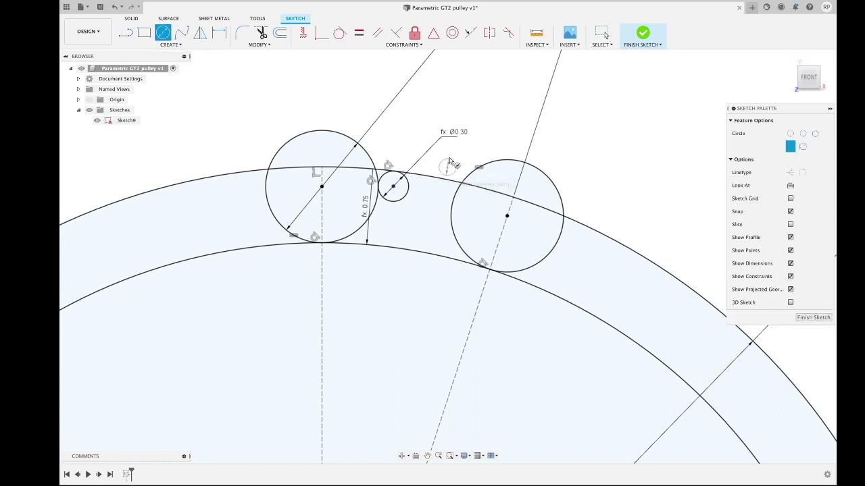
key("Escape")
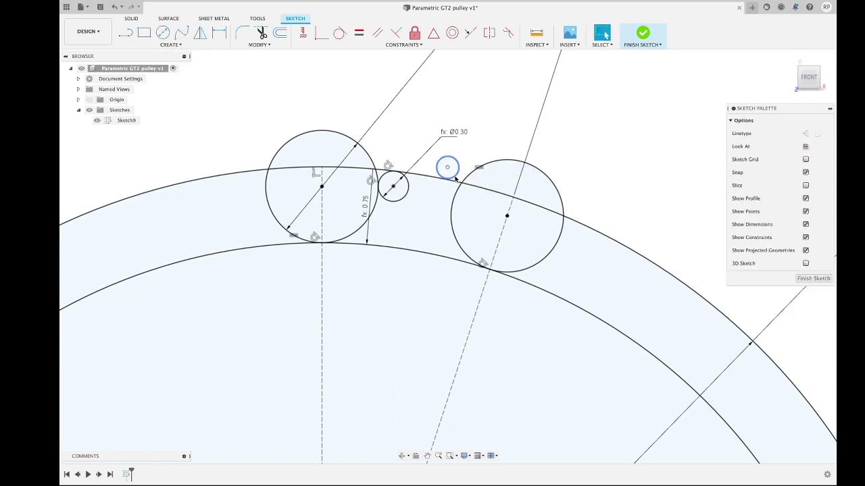
left_click(455, 177)
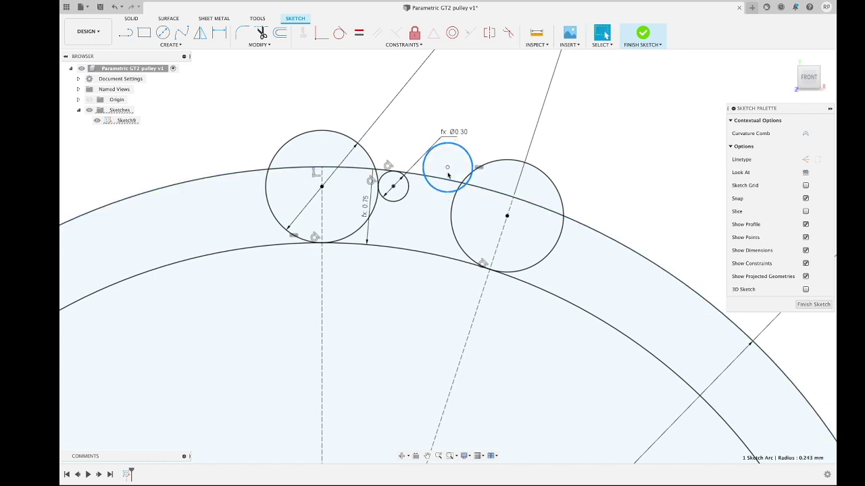
left_click_drag(448, 175, 427, 219)
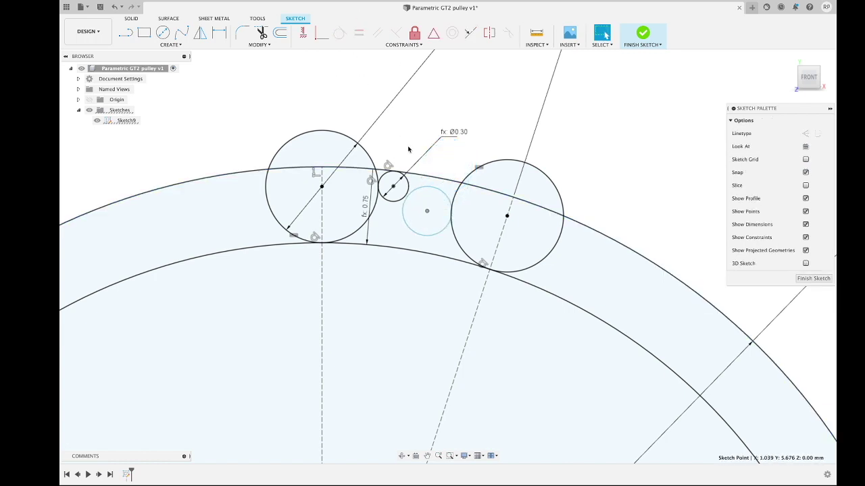
left_click(414, 192)
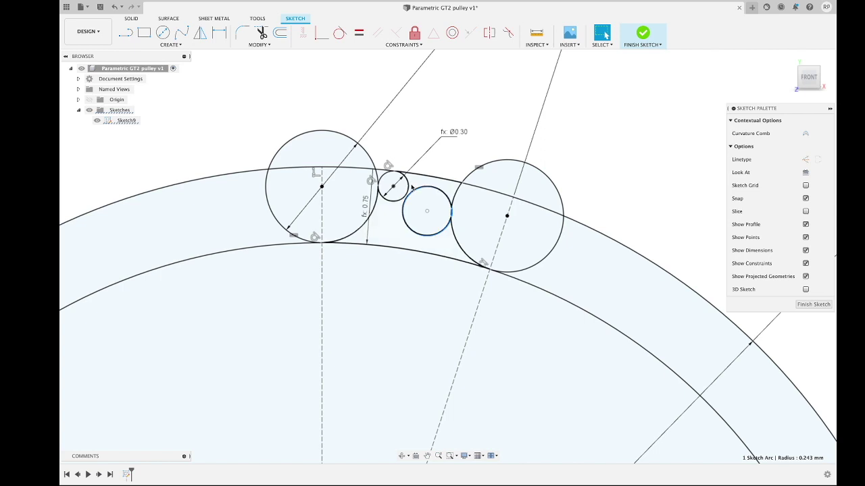
left_click(403, 177, "shift")
left_click(359, 33)
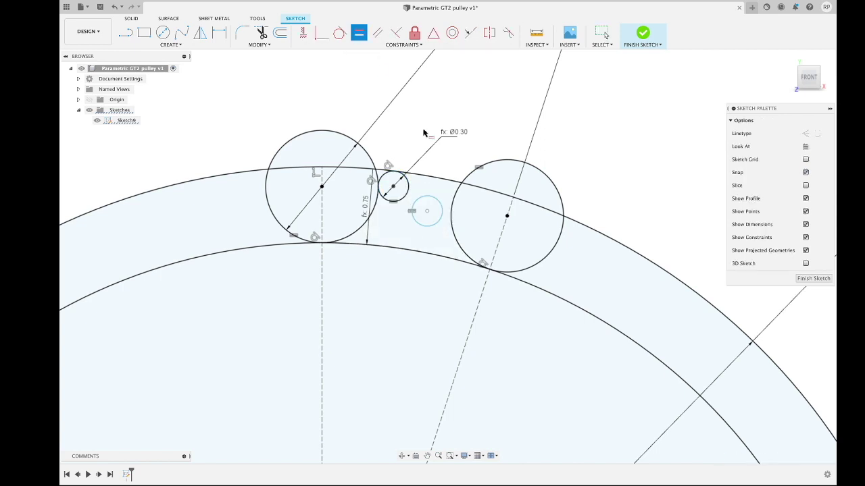
Make the second tiny circle tangent to the outer arc.
left_click(340, 32)
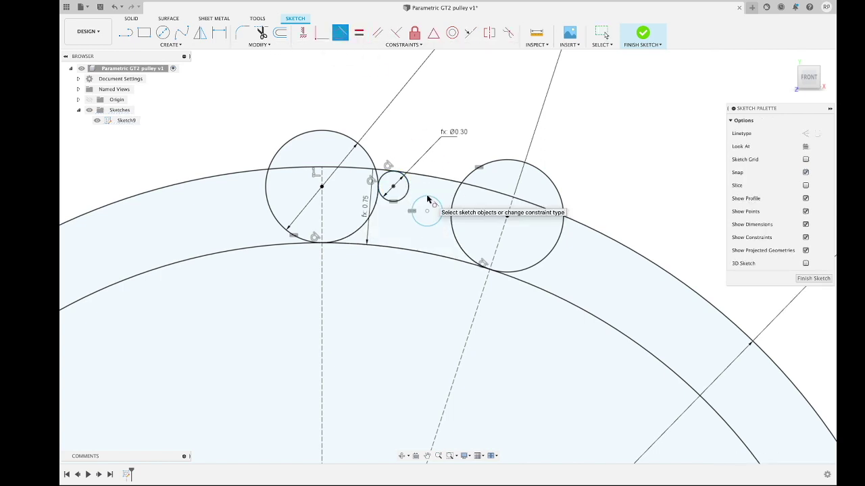
left_click(439, 200)
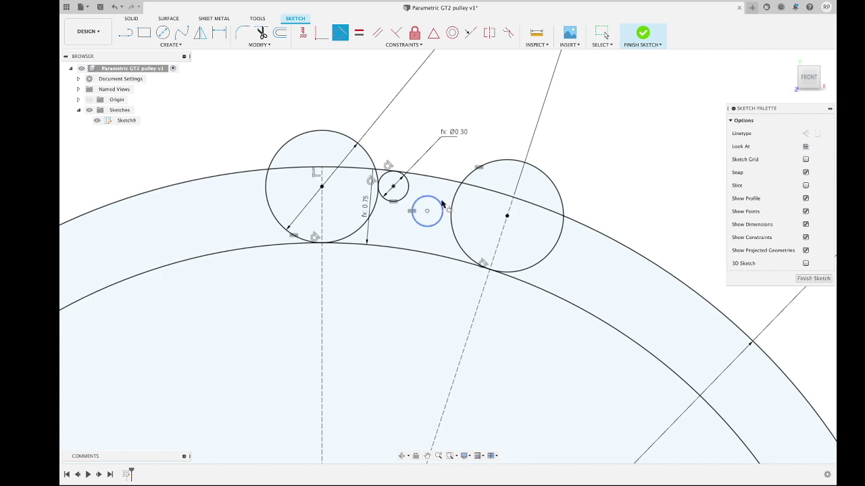
left_click(448, 193)
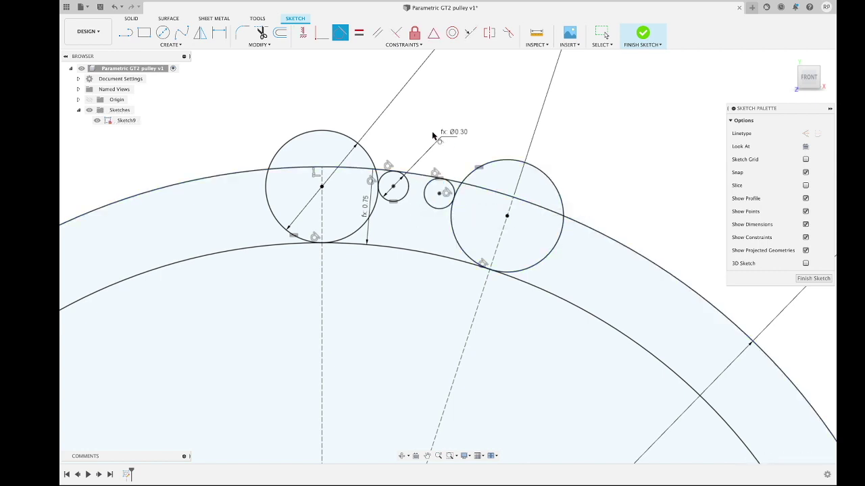
key("Escape")
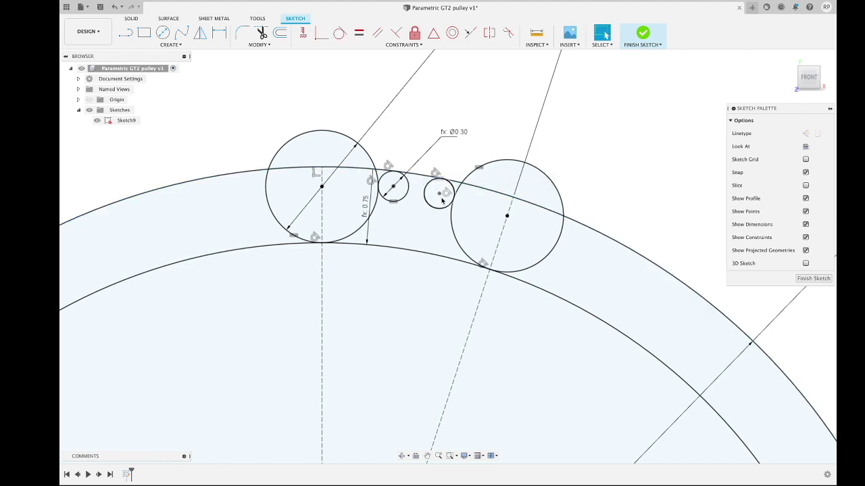
left_click(430, 225)
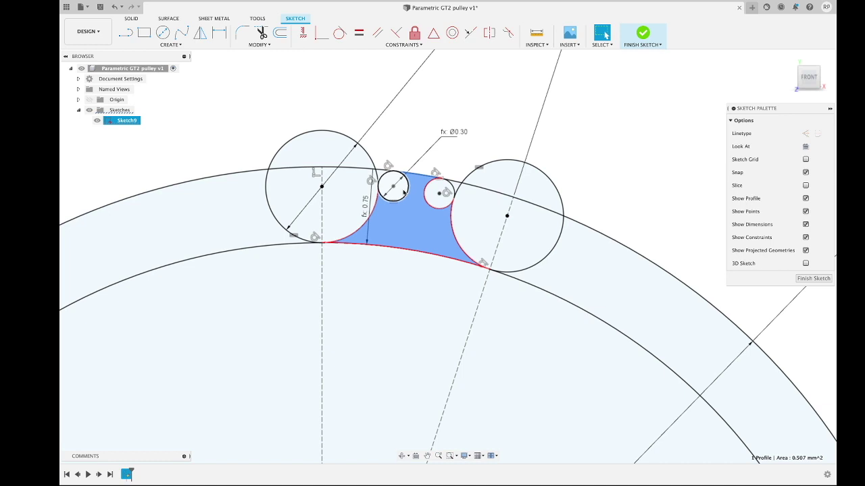
Extrude the tooth region and both small circles into a new body by distance EX_.
left_click(401, 192)
left_click(443, 206, "shift")
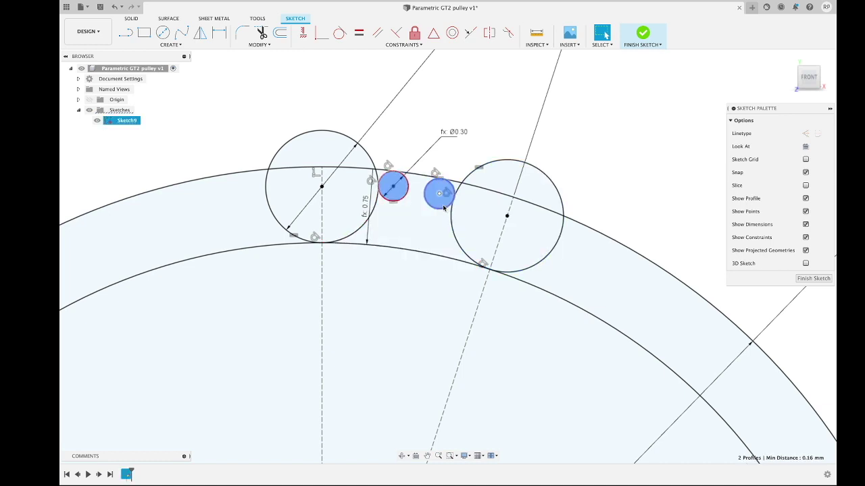
left_click(433, 226, "shift")
key("e")
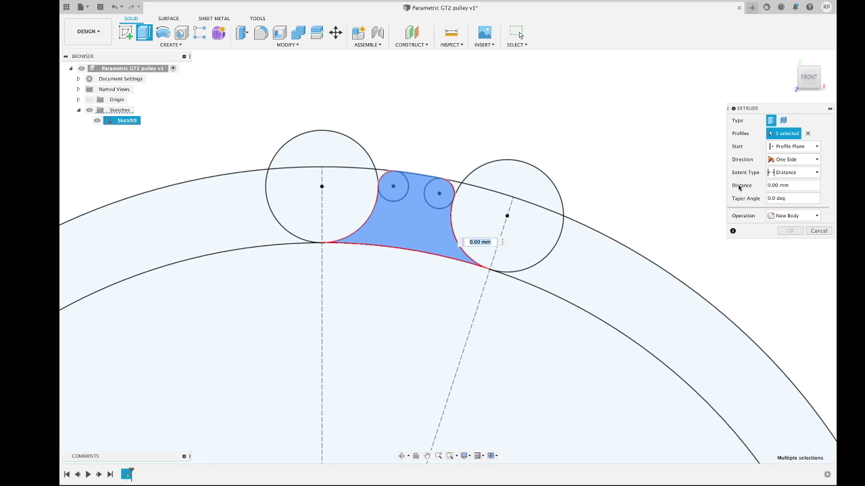
type("e")
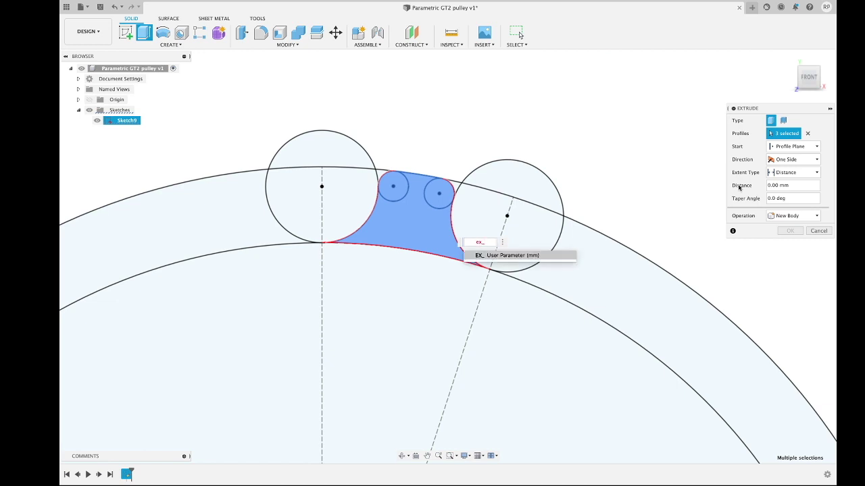
type("x_")
key("Return")
key("Return")
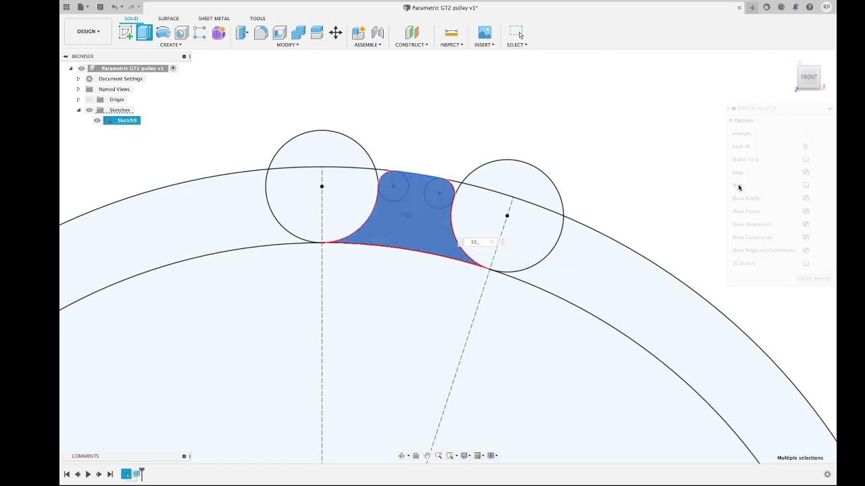
scroll(424, 194, "down", 5)
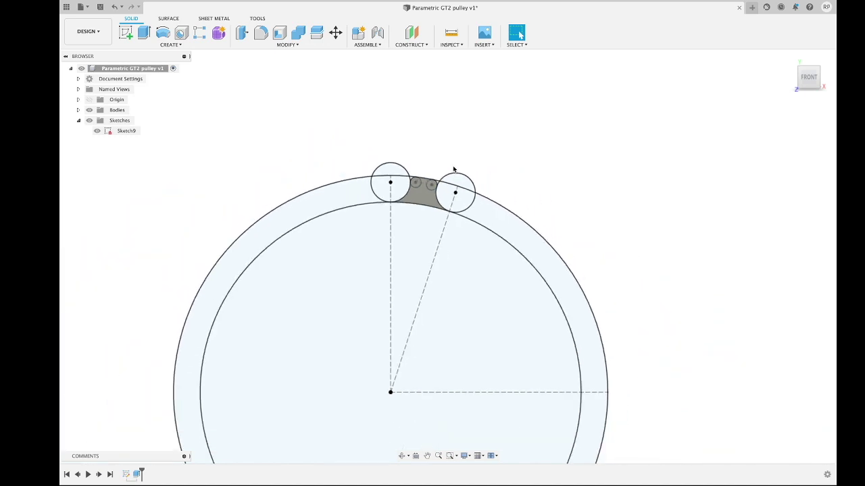
middle_click_drag(453, 168, 433, 183, "shift")
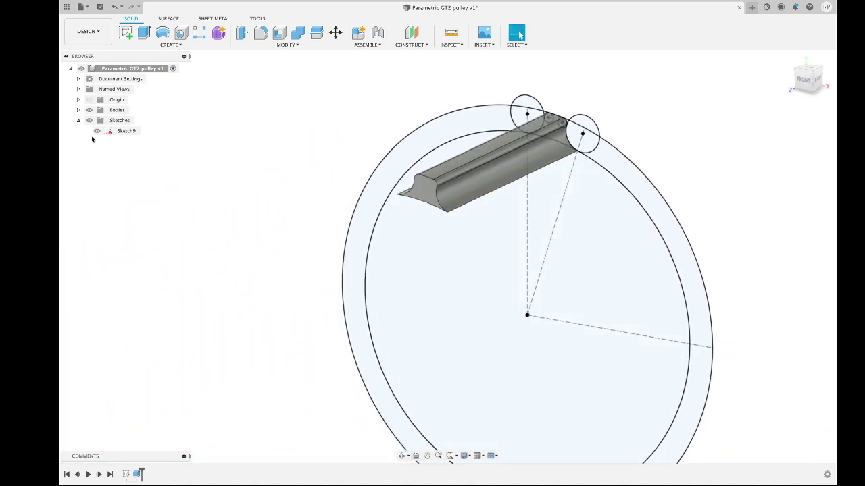
Start a circular pattern with the extruded tooth body as the object to repeat.
middle_click_drag(371, 167, 228, 163)
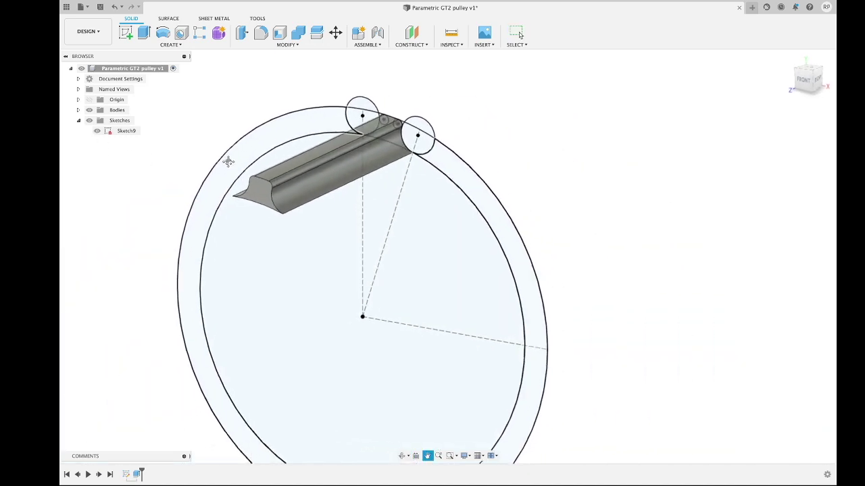
left_click(179, 45)
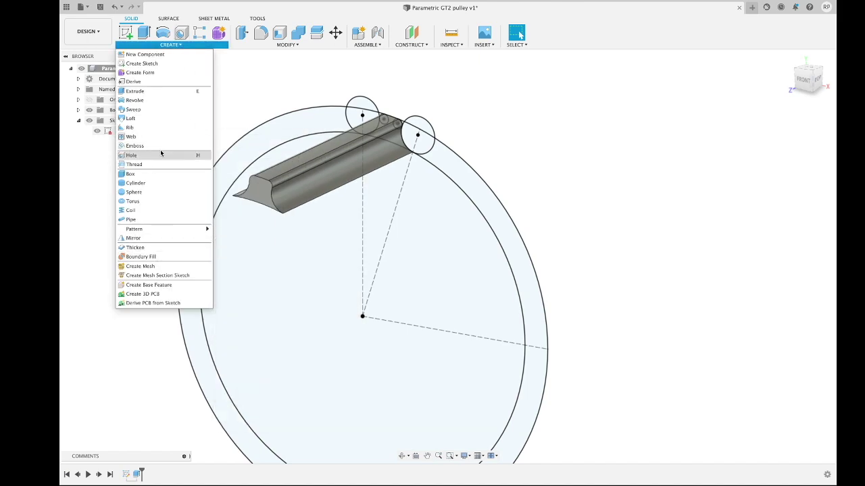
mouse_move(189, 229)
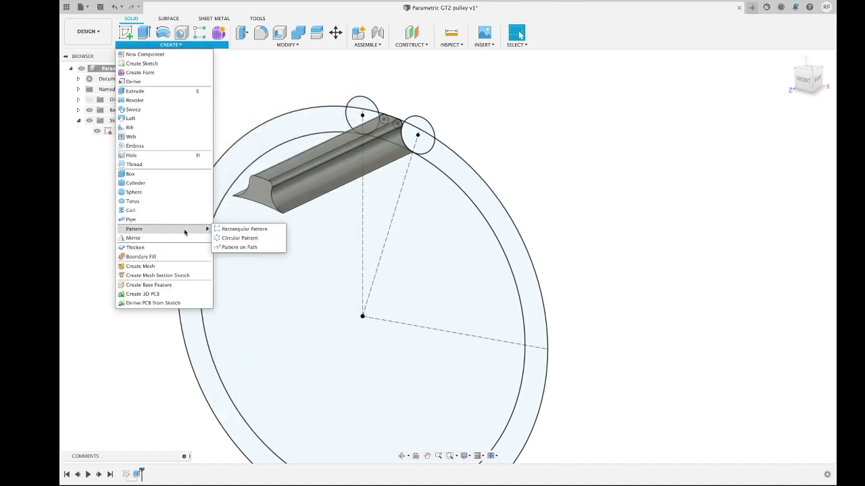
left_click(216, 238)
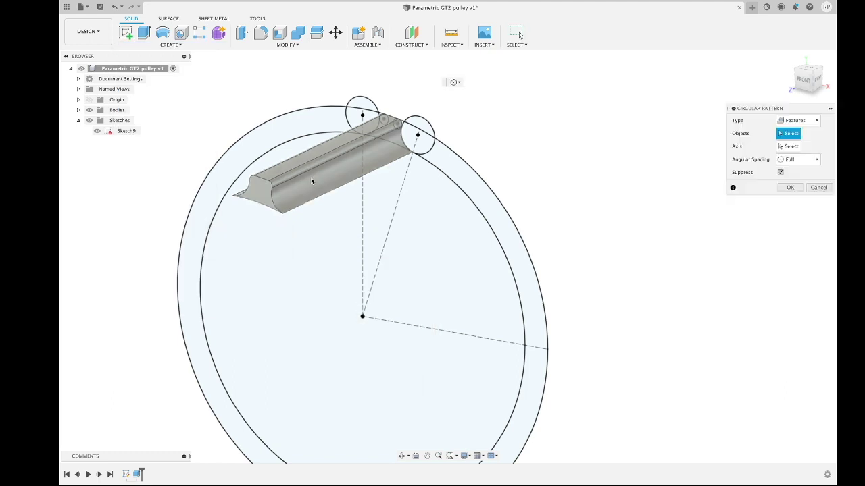
left_click(311, 177)
scroll(472, 210, "down", 2)
Pattern the tooth around the pulley's centre axis with quantity N_.
left_click(787, 146)
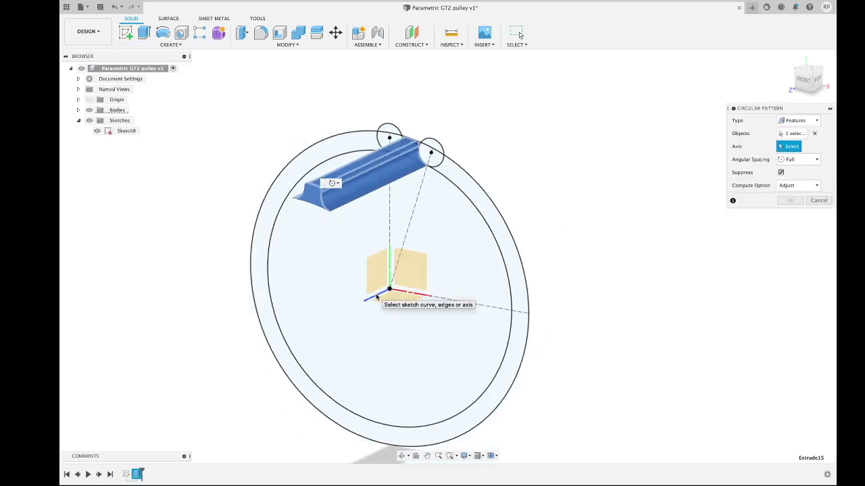
left_click(382, 293)
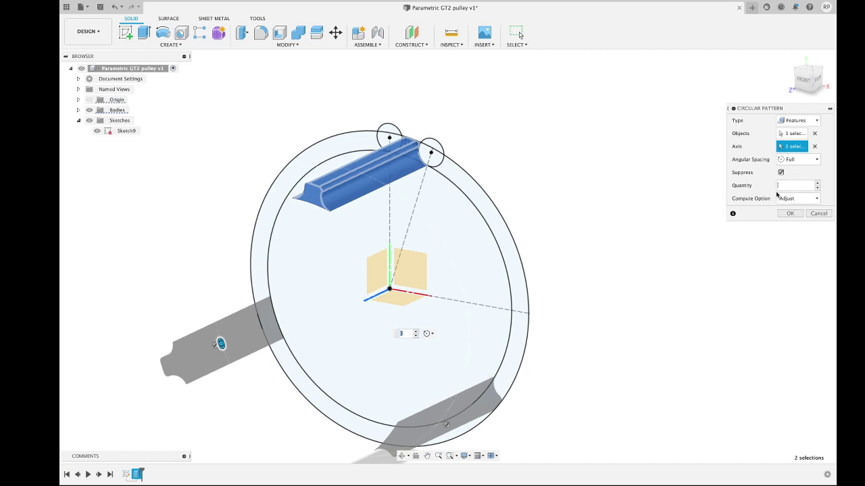
type("N_")
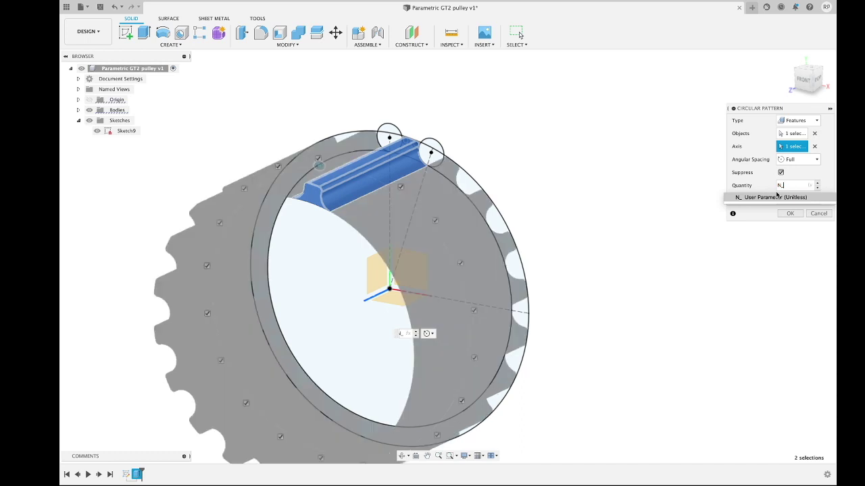
left_click(776, 196)
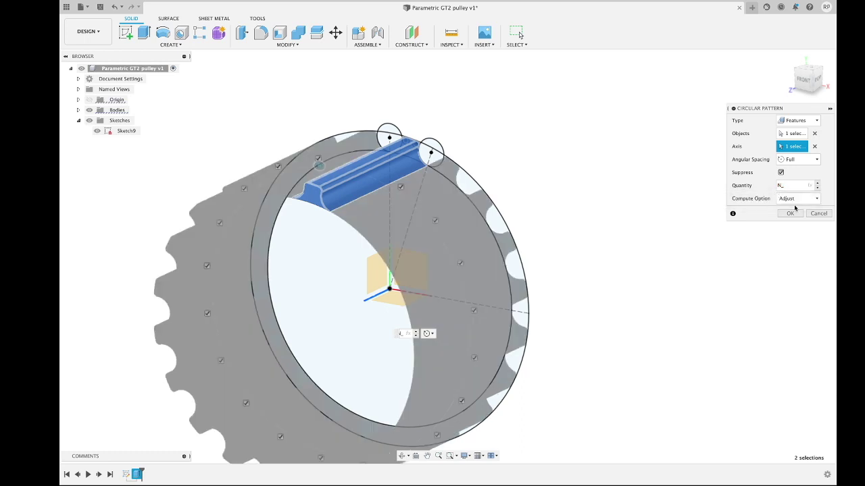
left_click(790, 213)
middle_click_drag(375, 209, 250, 176, "shift")
scroll(322, 196, "down", 3)
middle_click_drag(345, 206, 383, 222)
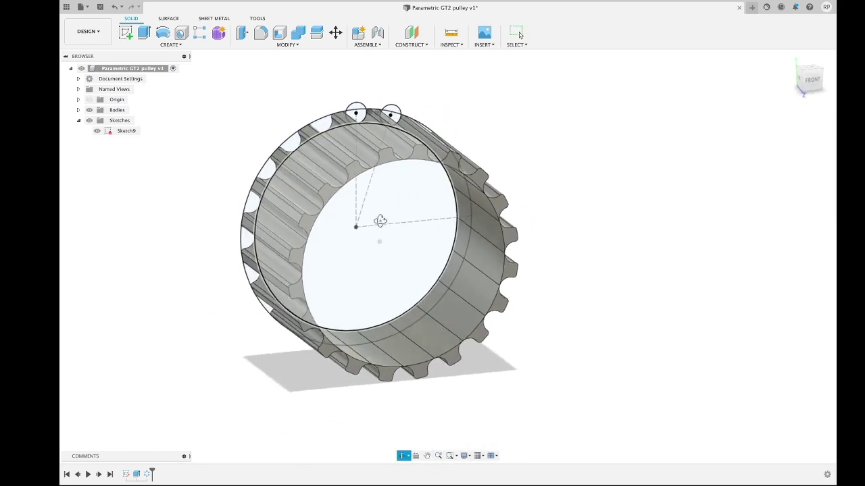
left_click_drag(380, 221, 361, 222)
Draw a centre-diameter circle at the origin of Sketch9.
key("Escape")
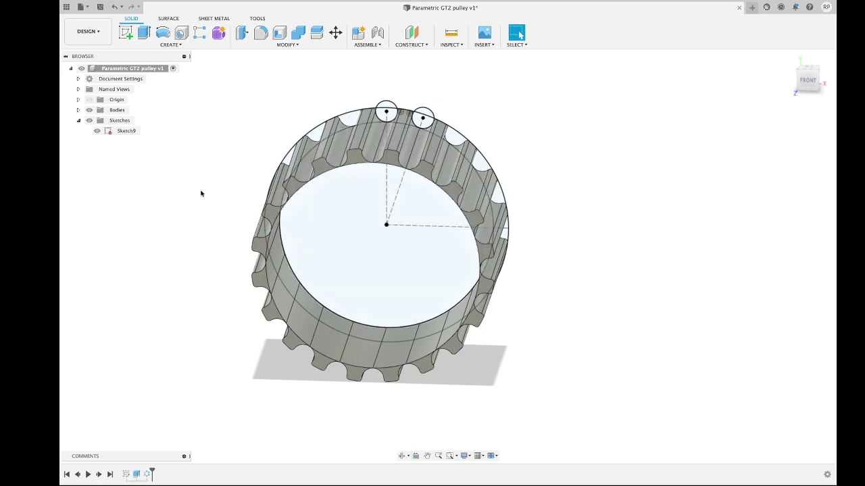
double_click(125, 131)
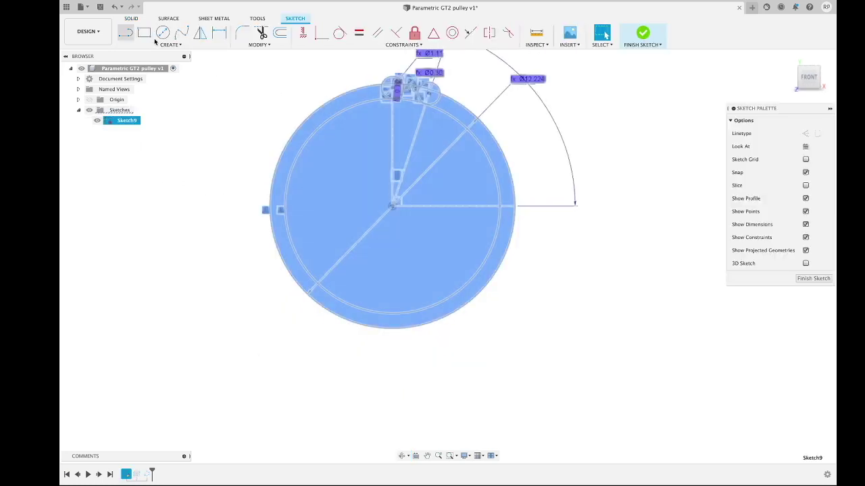
left_click(163, 32)
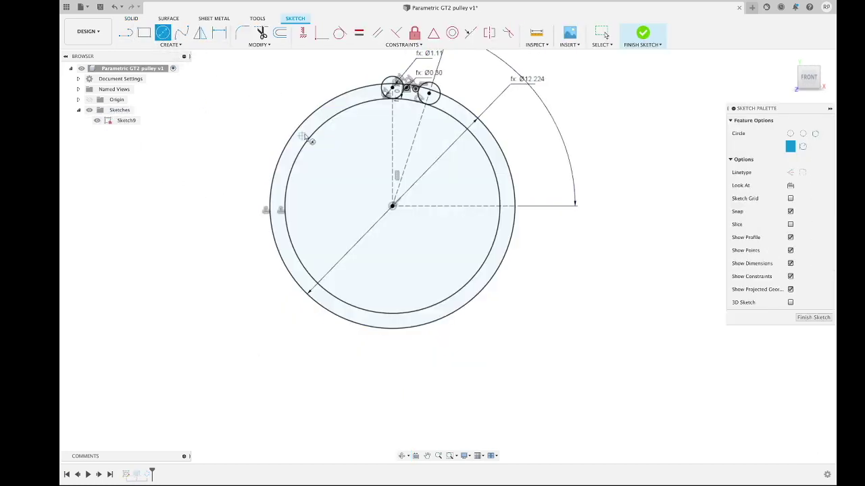
left_click(391, 206)
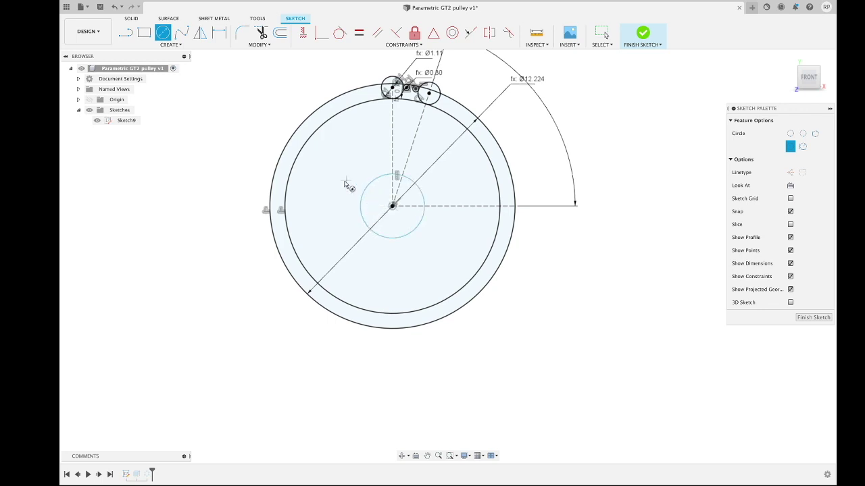
left_click(361, 184)
Set the new circle's diameter to SHFT_ and finish the sketch.
key("d")
left_click(368, 192)
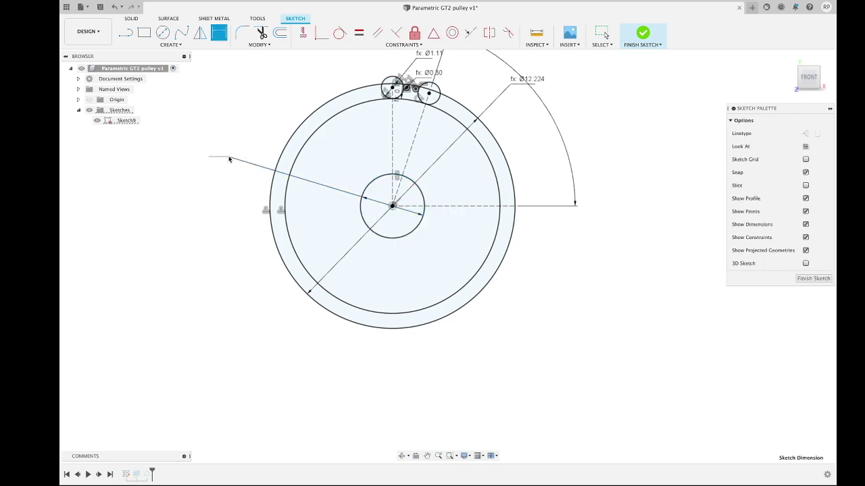
left_click(229, 159)
type("SHFT_")
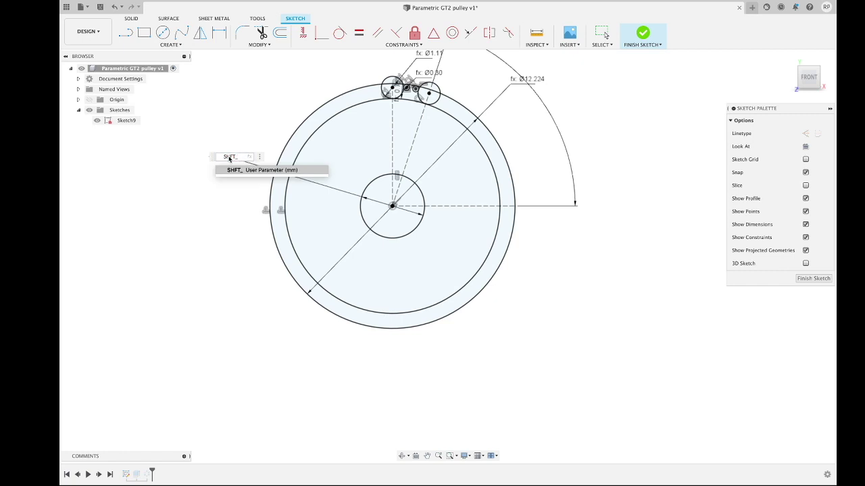
key("Return")
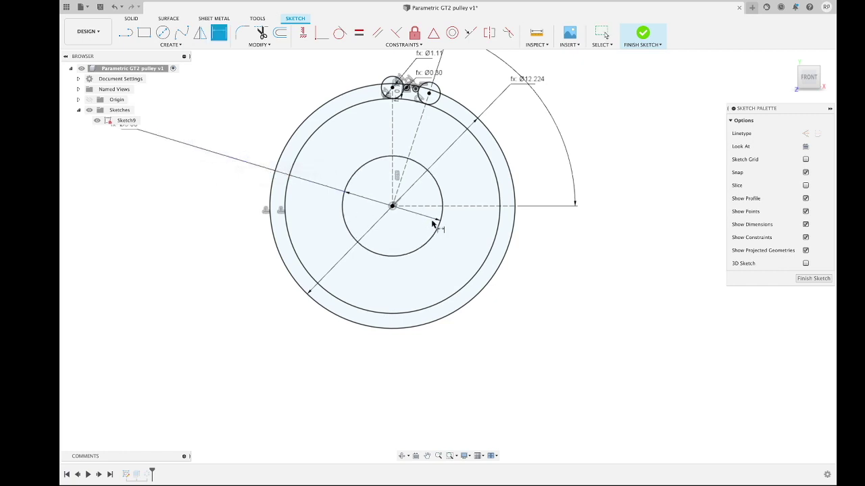
left_click(819, 281)
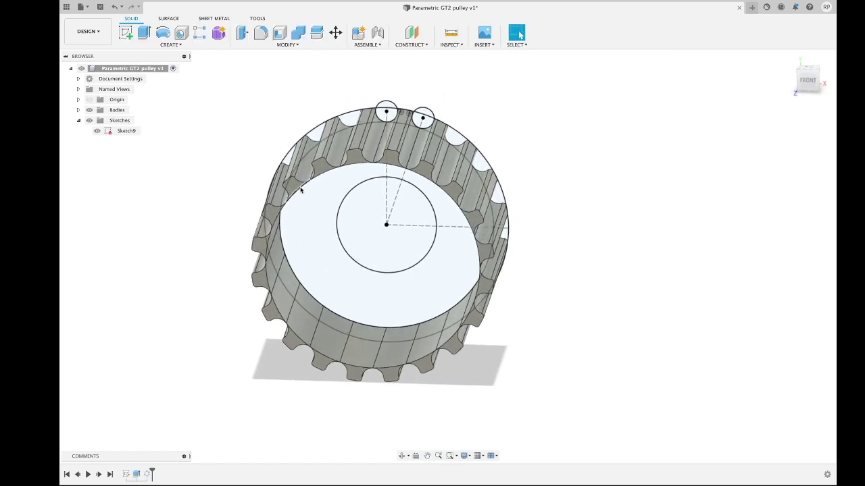
Join-extrude the bore ring To Object up to the far pulley face, then hide Sketch9.
key("e")
left_click(315, 212)
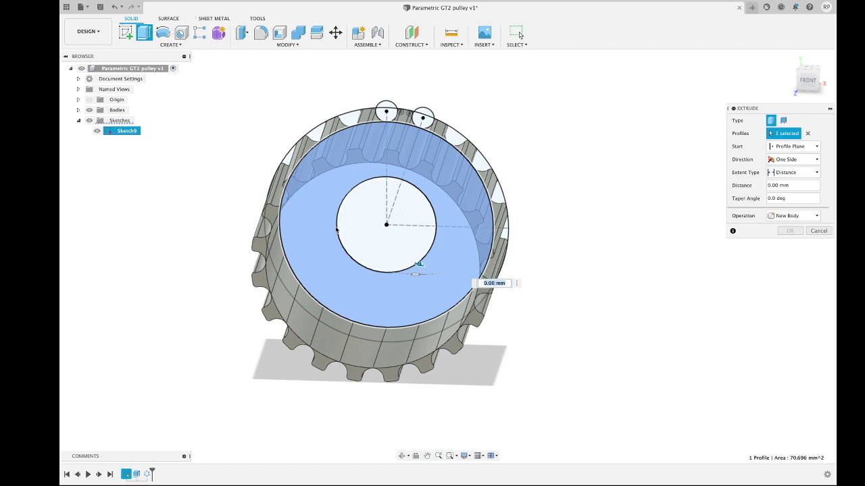
middle_click_drag(336, 230, 540, 223, "shift")
left_click(792, 173)
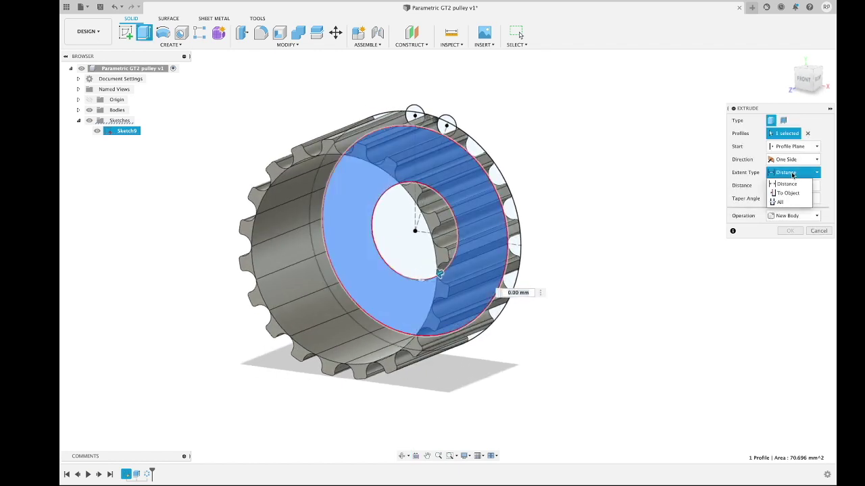
left_click(789, 193)
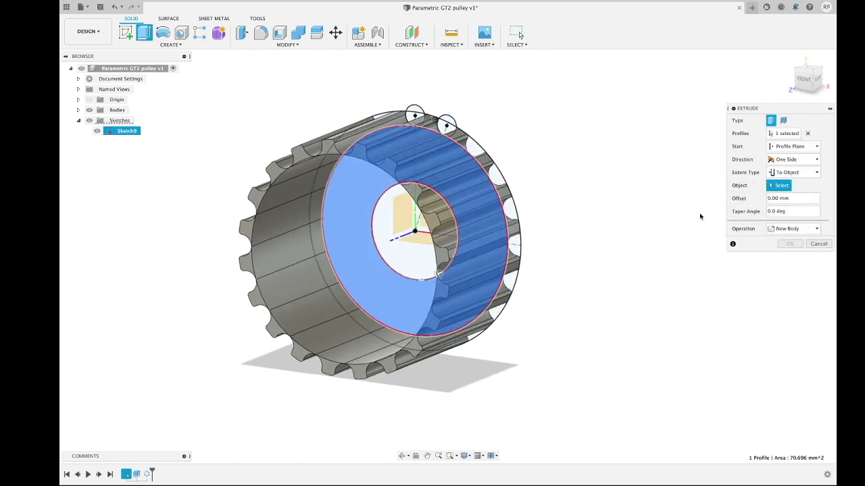
left_click(326, 153)
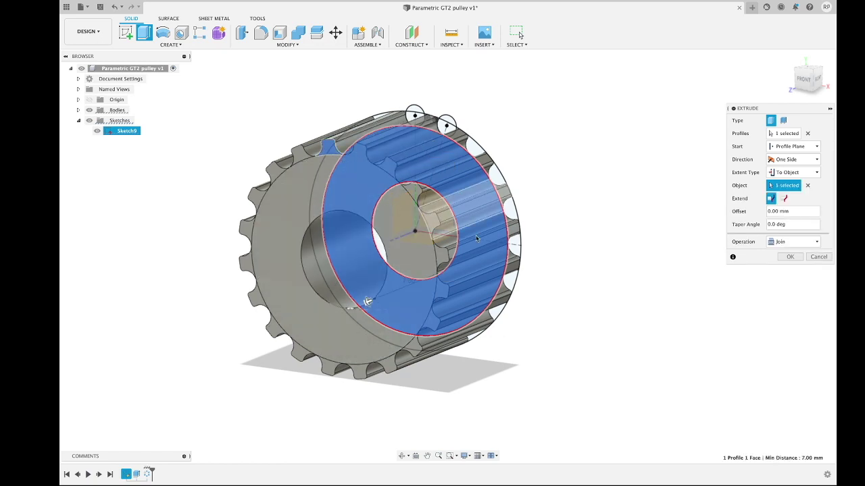
left_click(789, 258)
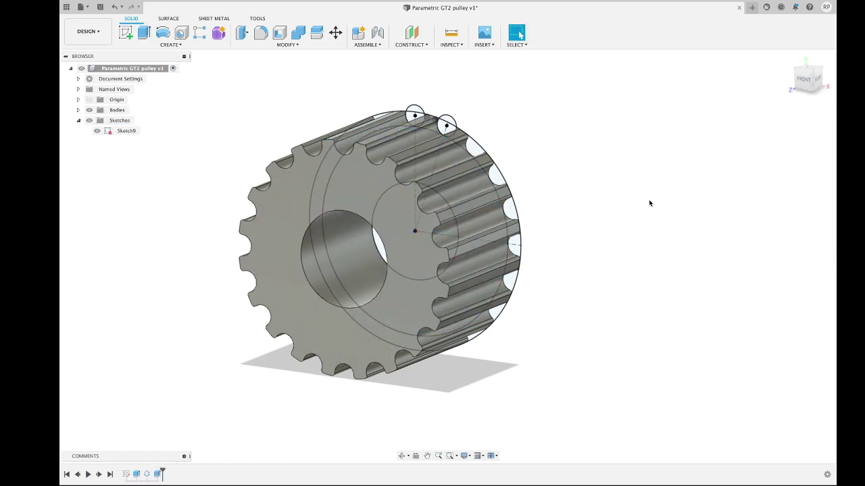
left_click(100, 131)
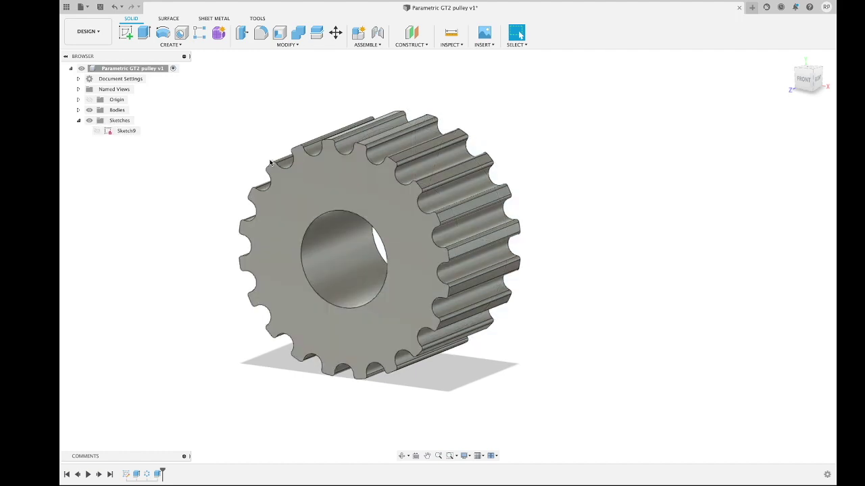
In Change Parameters, change the N_ tooth count from 20 to 45.
mouse_move(273, 163)
middle_mouse_down("shift")
mouse_move(285, 160)
mouse_move(265, 163)
mouse_move(288, 166)
middle_mouse_up("shift")
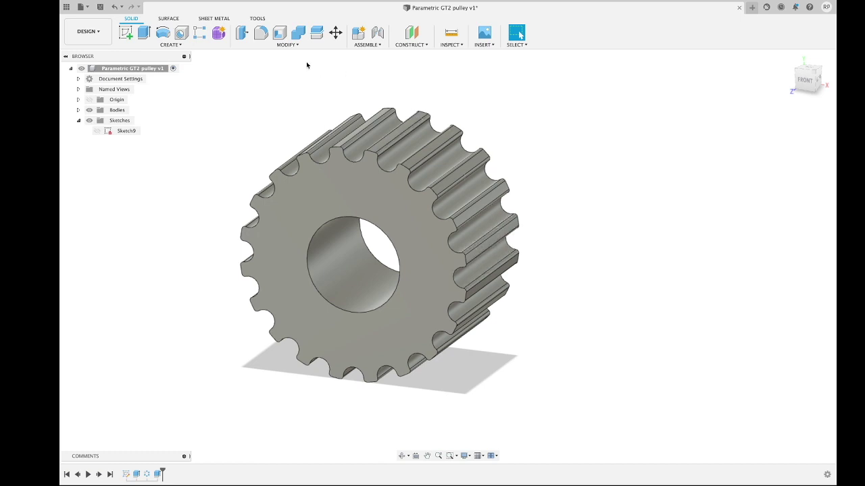
left_click(303, 44)
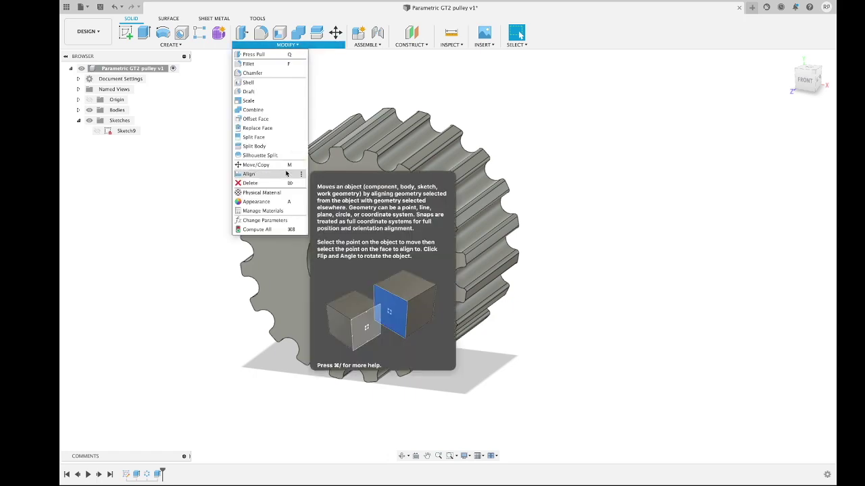
left_click(270, 220)
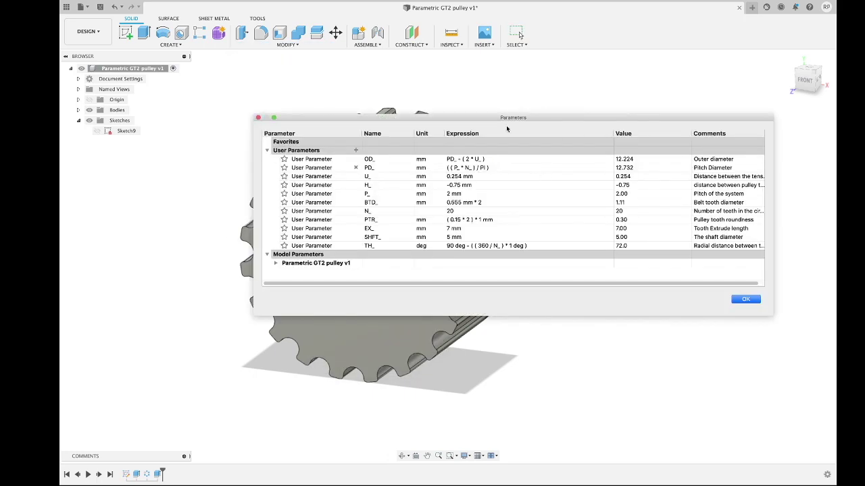
left_click_drag(508, 118, 687, 84)
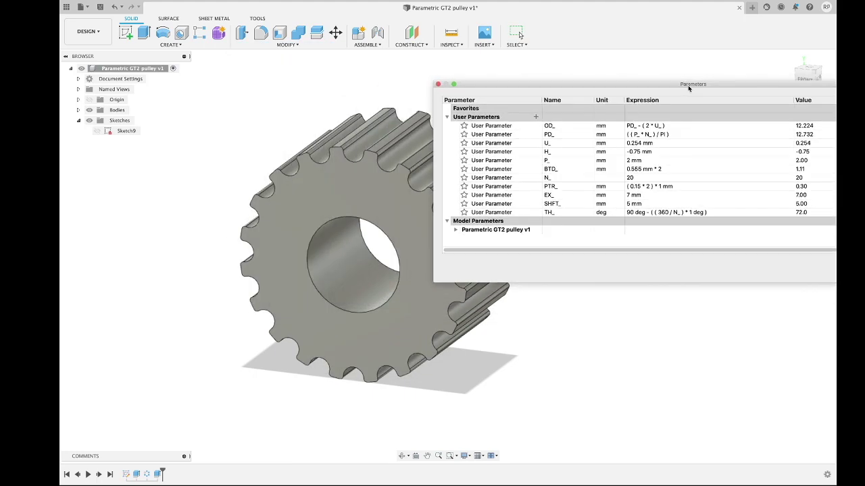
left_click(645, 178)
key("BackSpace")
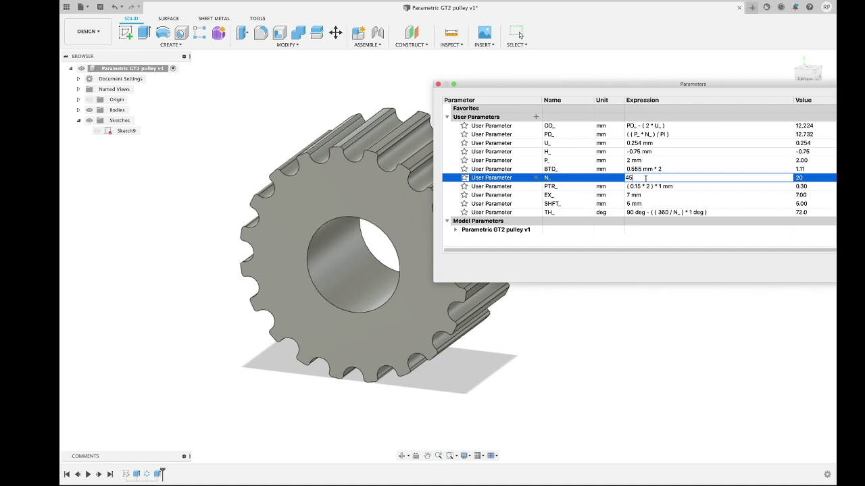
key("Return")
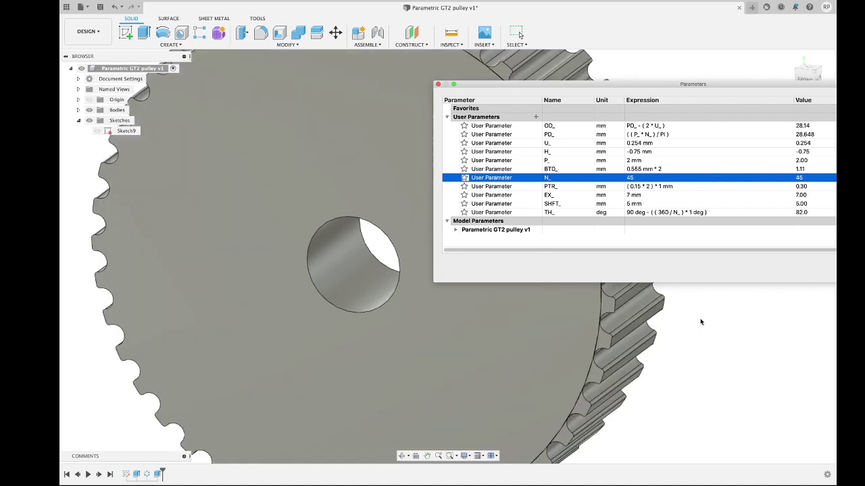
Set N_ to 60 and close the parameters window.
left_click(713, 337)
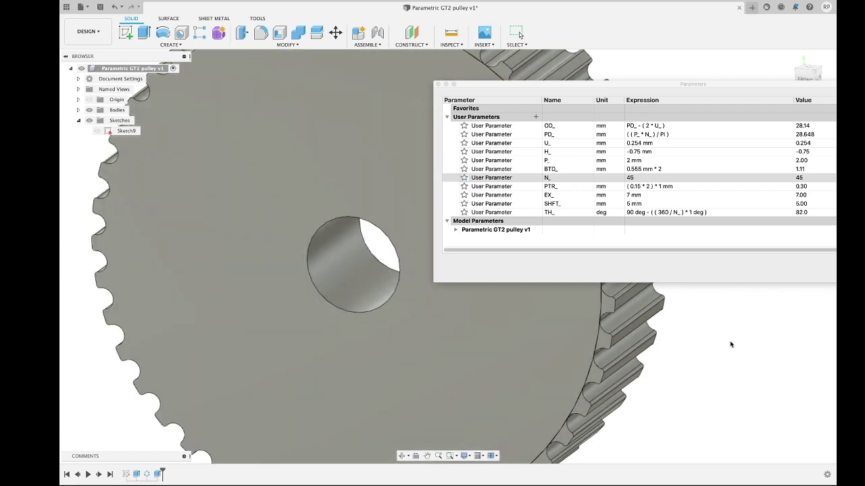
left_click(634, 177)
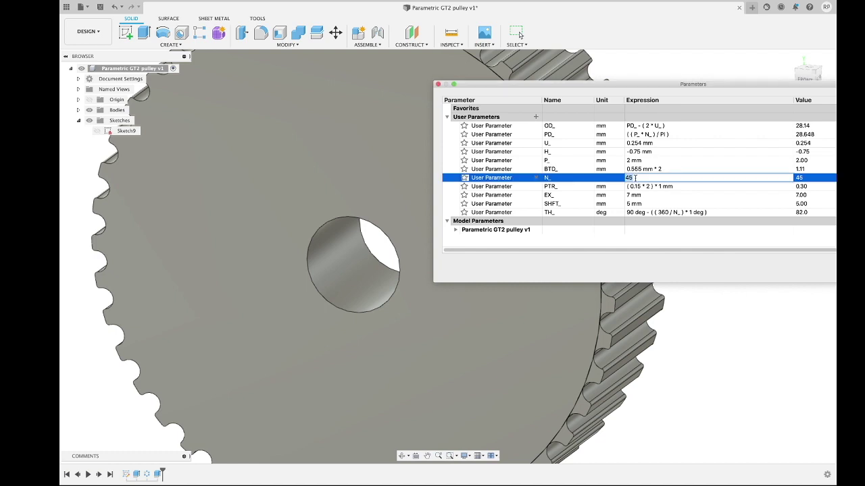
type("60")
key("Return")
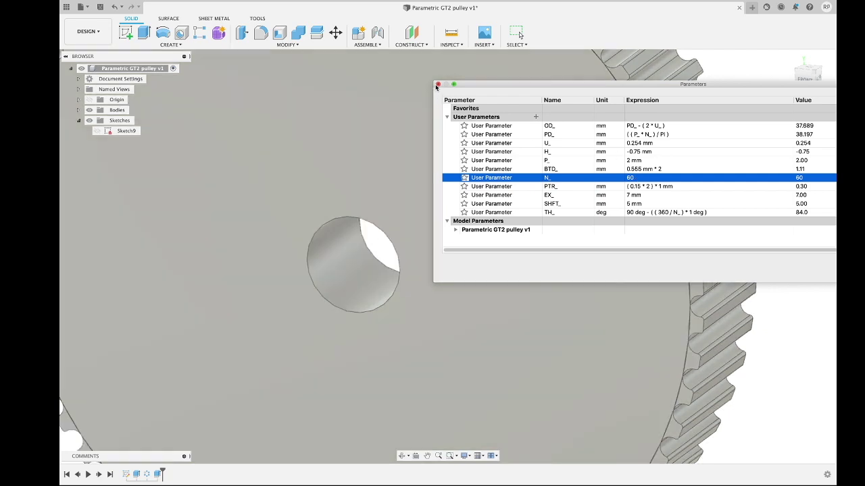
left_click(438, 84)
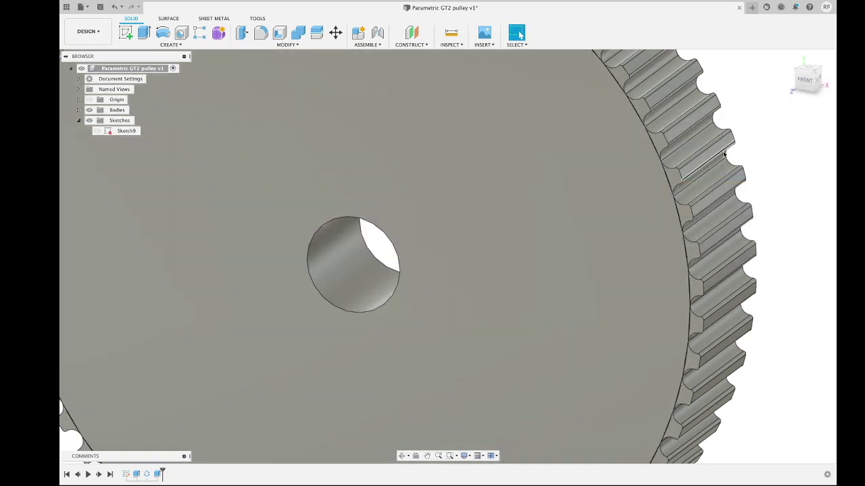
Pan and zoom out until the whole 60-tooth pulley fits in view.
middle_click_drag(724, 148, 586, 253)
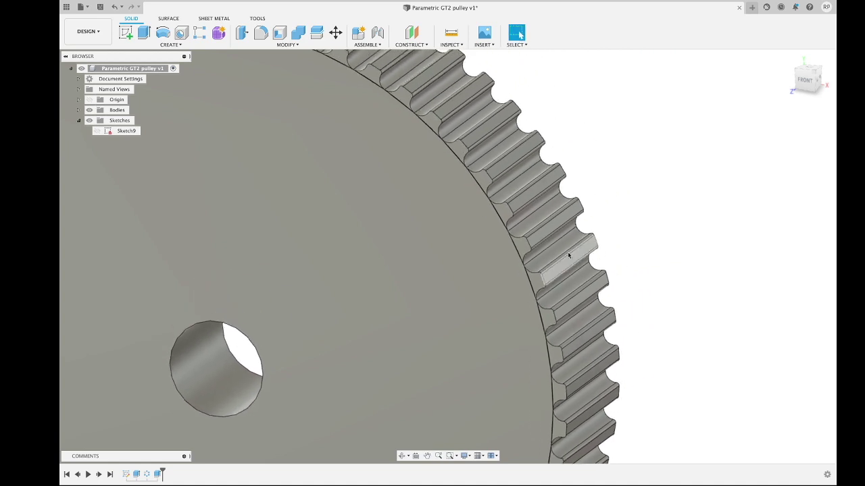
scroll(586, 252, "down", 4)
scroll(562, 260, "down", 4)
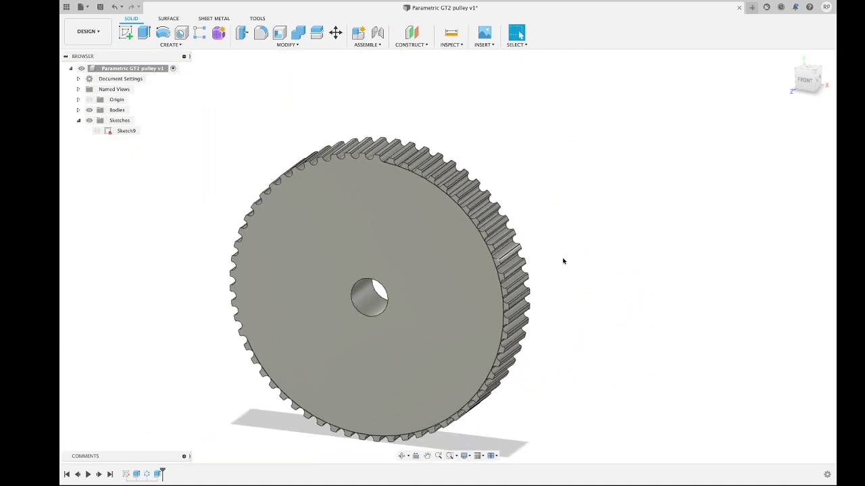